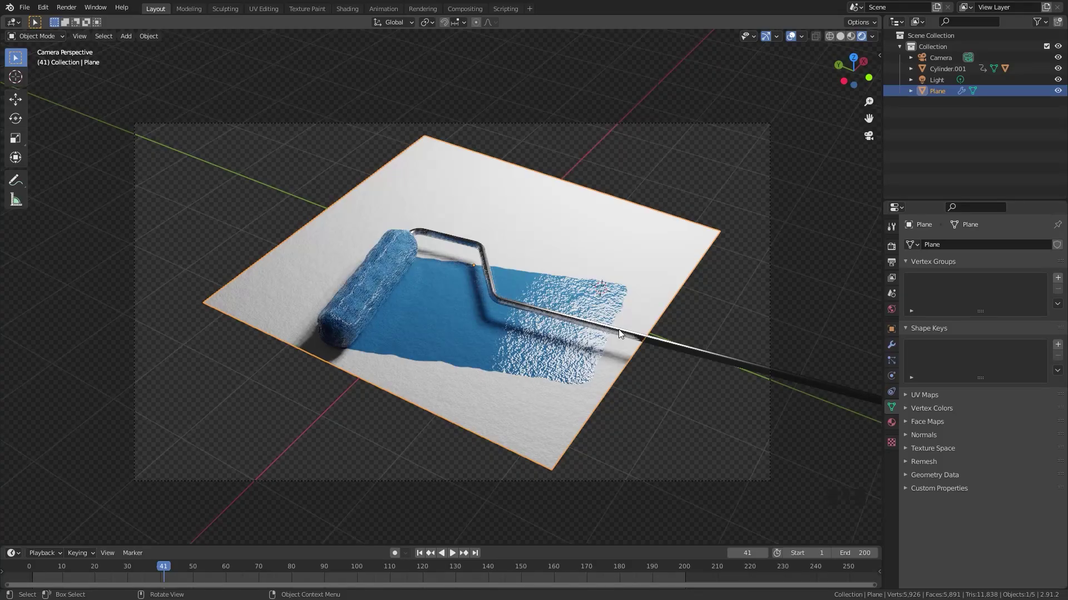
# Step: Split the 3D view and turn the right half into the Shader Editor
pyautogui.scroll(1, 595, 326)
pyautogui.keyDown('shift'); pyautogui.moveTo(590, 280); pyautogui.dragTo(577, 274, button='middle'); pyautogui.keyUp('shift')
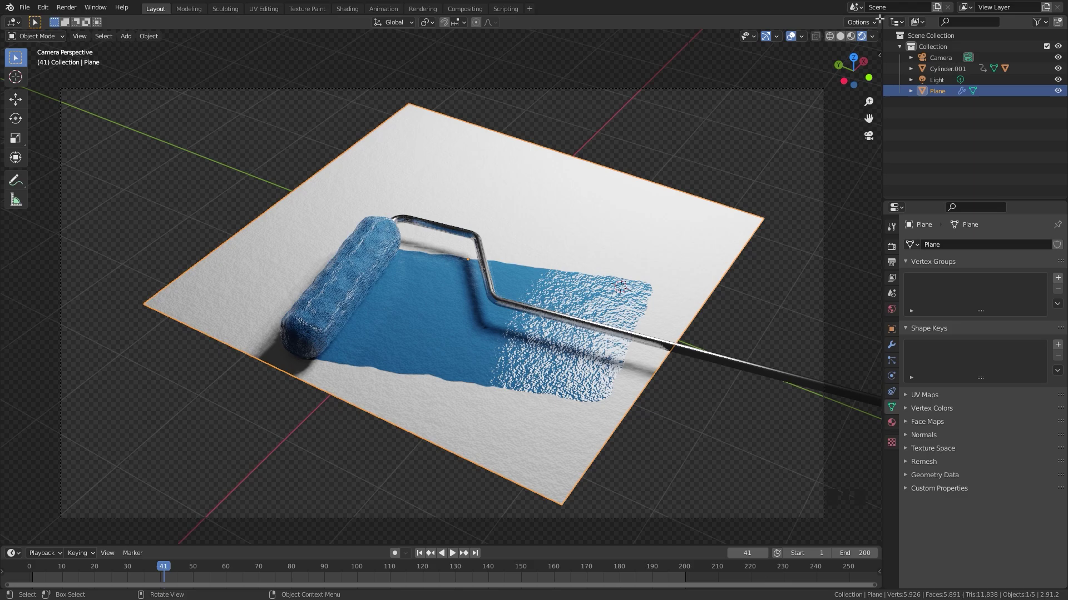
pyautogui.moveTo(873, 33); pyautogui.dragTo(429, 23)
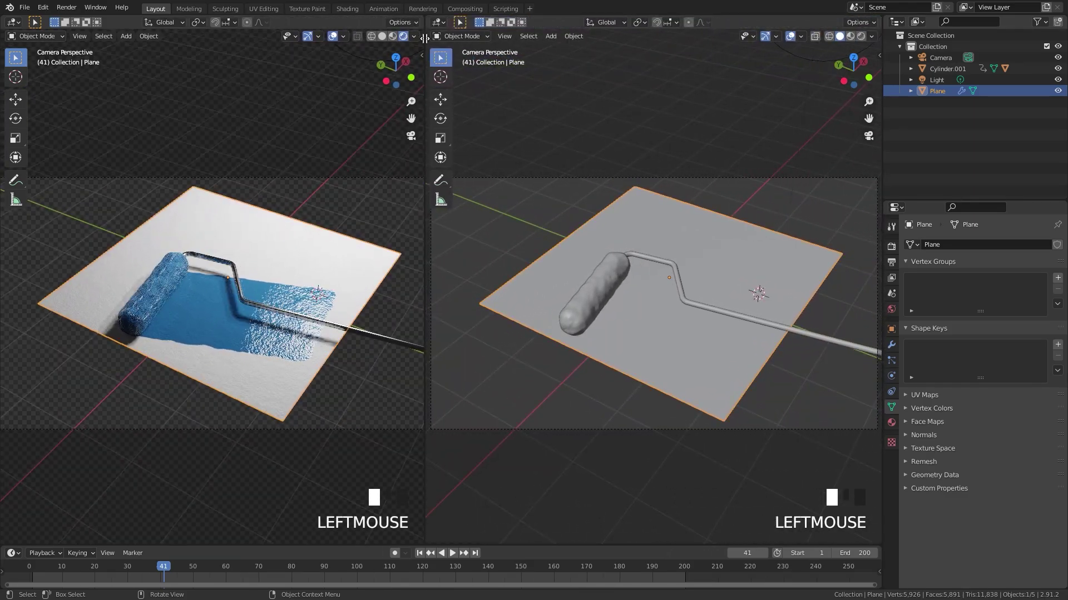
pyautogui.click(438, 21)
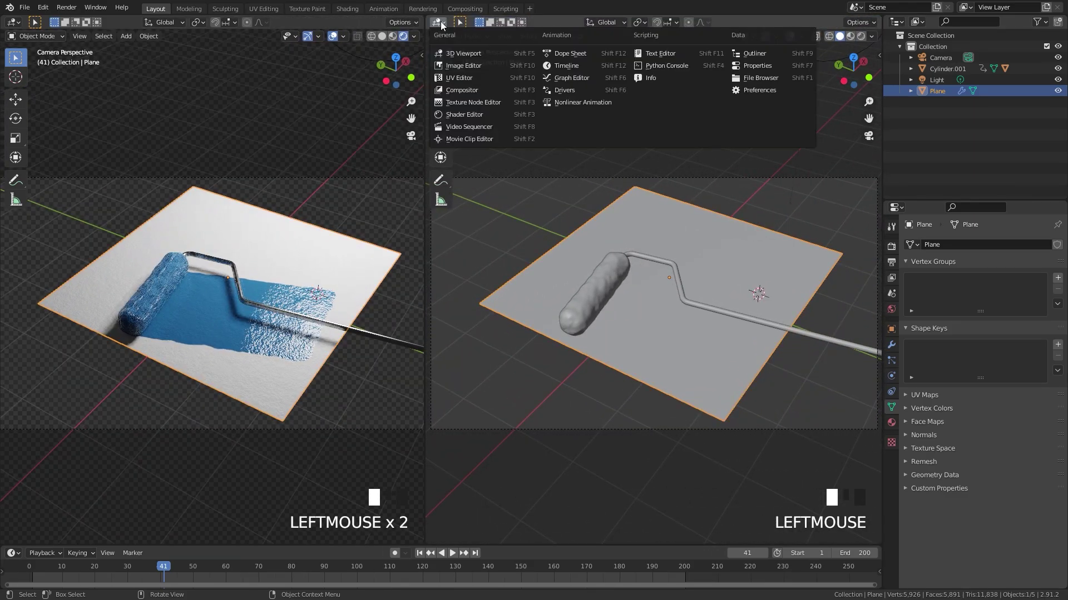
pyautogui.click(463, 112)
# Step: Hide the node sidebar, move the paintmap image node and select the Hue Saturation Value node
pyautogui.moveTo(500, 255); pyautogui.dragTo(738, 237, button='middle')
pyautogui.press('n')
pyautogui.scroll(3, 549, 273)
pyautogui.moveTo(549, 273); pyautogui.dragTo(621, 264, button='middle')
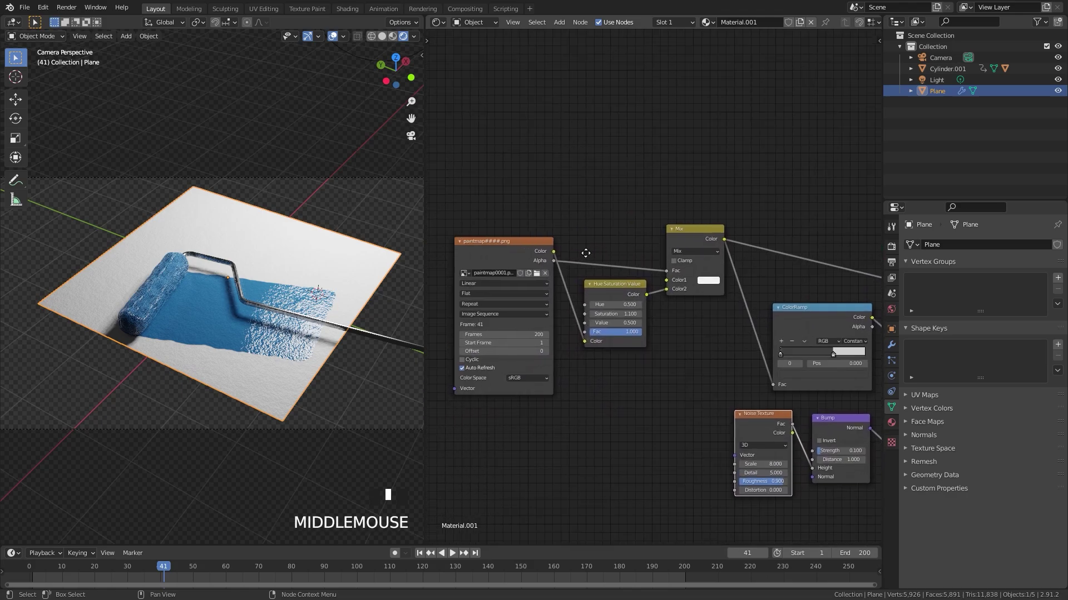
pyautogui.scroll(2, 534, 245)
pyautogui.moveTo(534, 244); pyautogui.dragTo(508, 211)
pyautogui.click(660, 282)
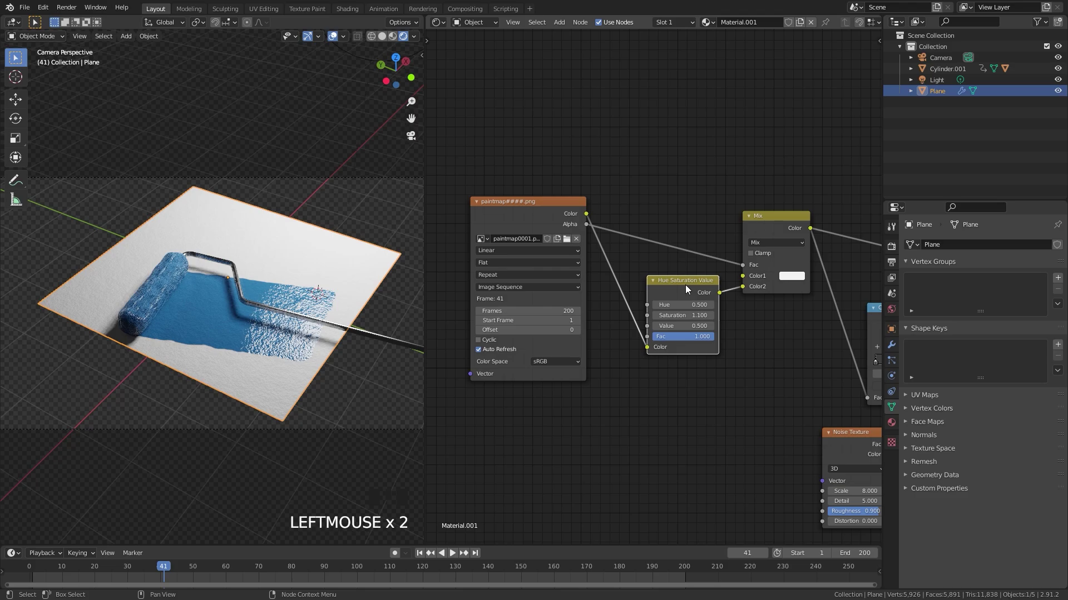
# Step: Delete the Hue Saturation Value node and preview the paintmap image's Alpha output on the plane
pyautogui.press('x')
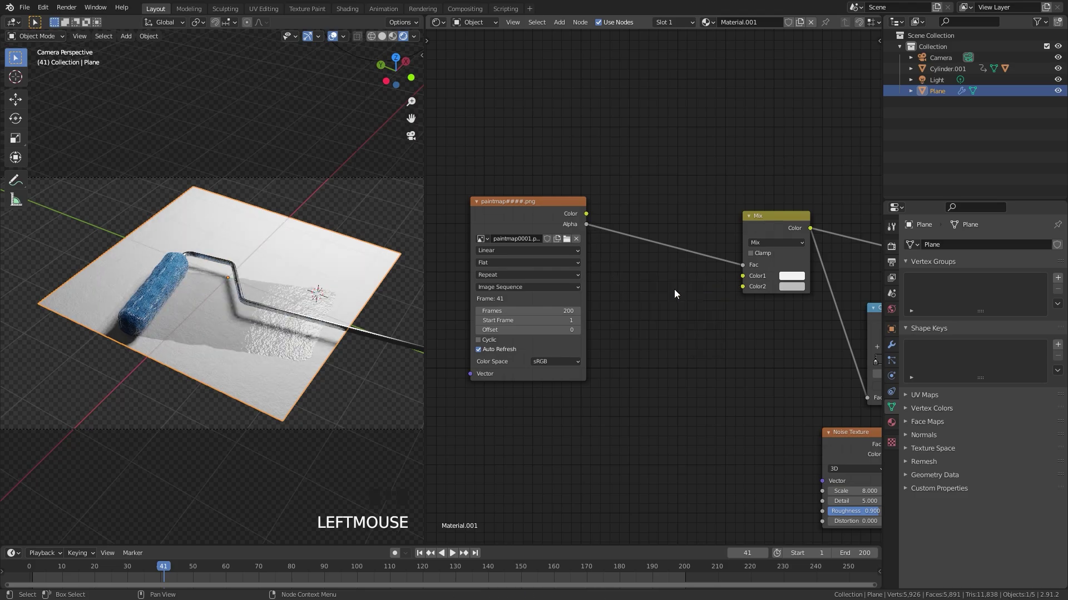
pyautogui.keyDown('ctrl'); pyautogui.moveTo(674, 289); pyautogui.dragTo(652, 292, button='middle'); pyautogui.keyUp('ctrl')
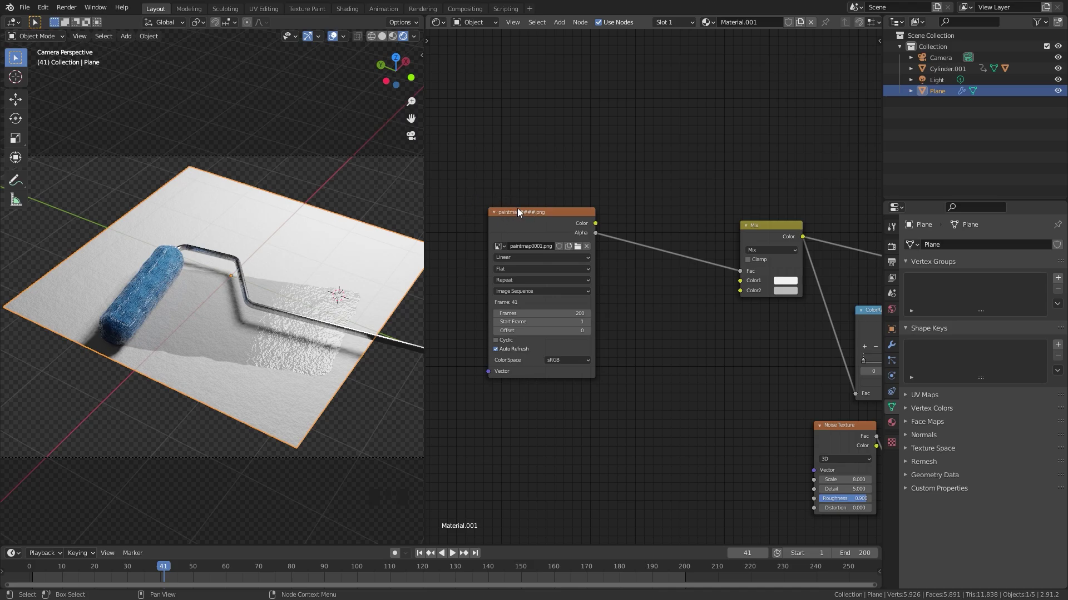
pyautogui.keyDown('ctrl'); pyautogui.keyDown('shift'); pyautogui.click(542, 218); pyautogui.keyUp('shift'); pyautogui.keyUp('ctrl')
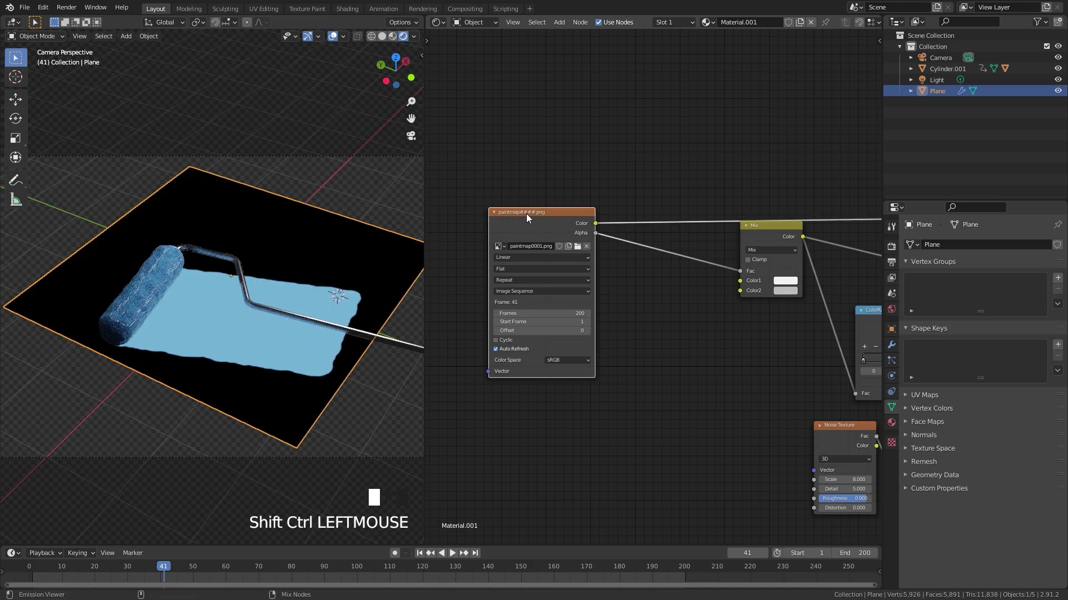
pyautogui.keyDown('ctrl'); pyautogui.keyDown('shift'); pyautogui.click(544, 224); pyautogui.keyUp('shift'); pyautogui.keyUp('ctrl')
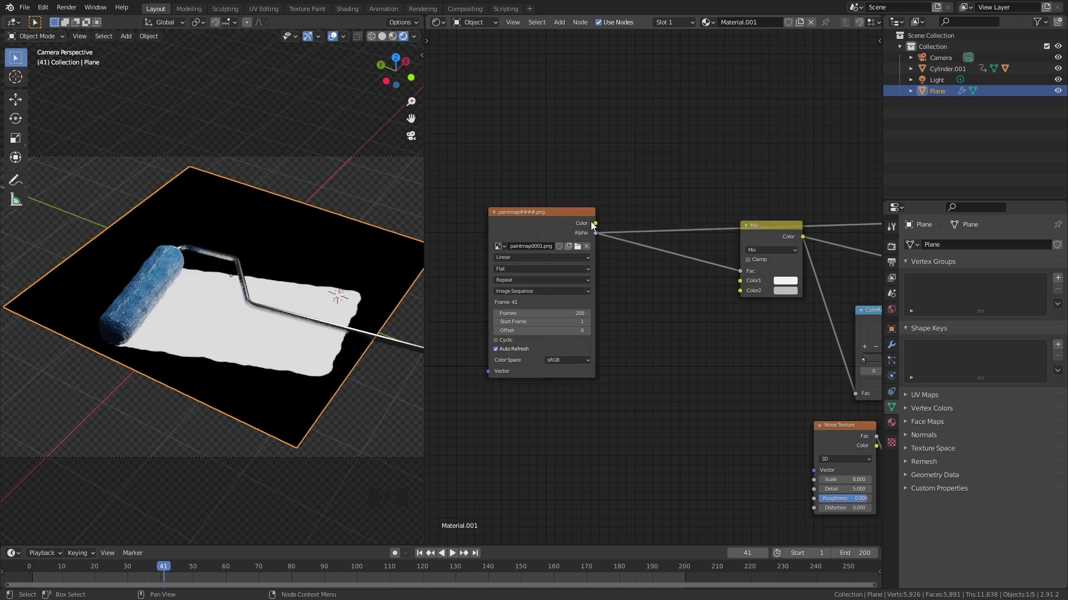
pyautogui.moveTo(593, 233); pyautogui.dragTo(709, 155)
# Step: Add an Image Texture node below the paintmap node
pyautogui.moveTo(613, 246); pyautogui.dragTo(557, 264, button='middle')
pyautogui.hotkey('shift', 'a')
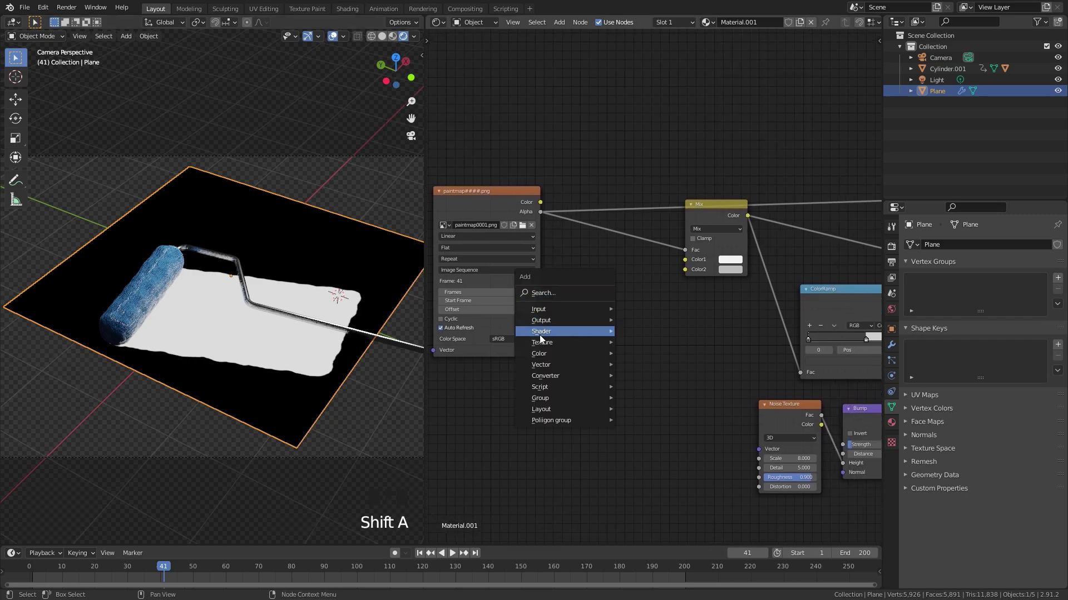
pyautogui.moveTo(539, 342)
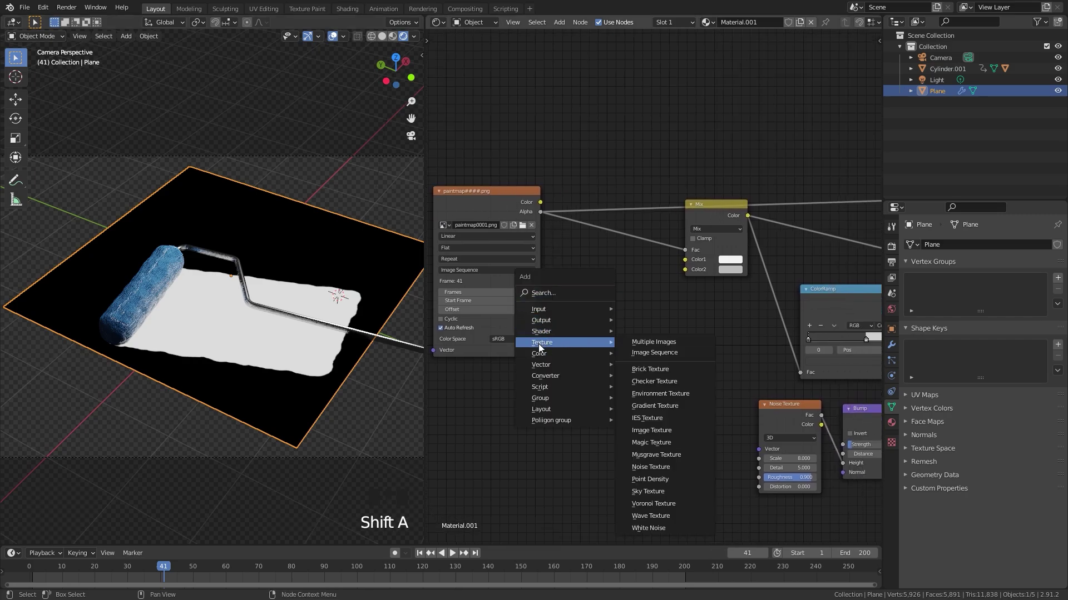
pyautogui.click(652, 431)
pyautogui.click(565, 290)
# Step: Load InteriorWoodFlooringMedium_01.jpg from the Wood textures folder into the new node
pyautogui.click(643, 328)
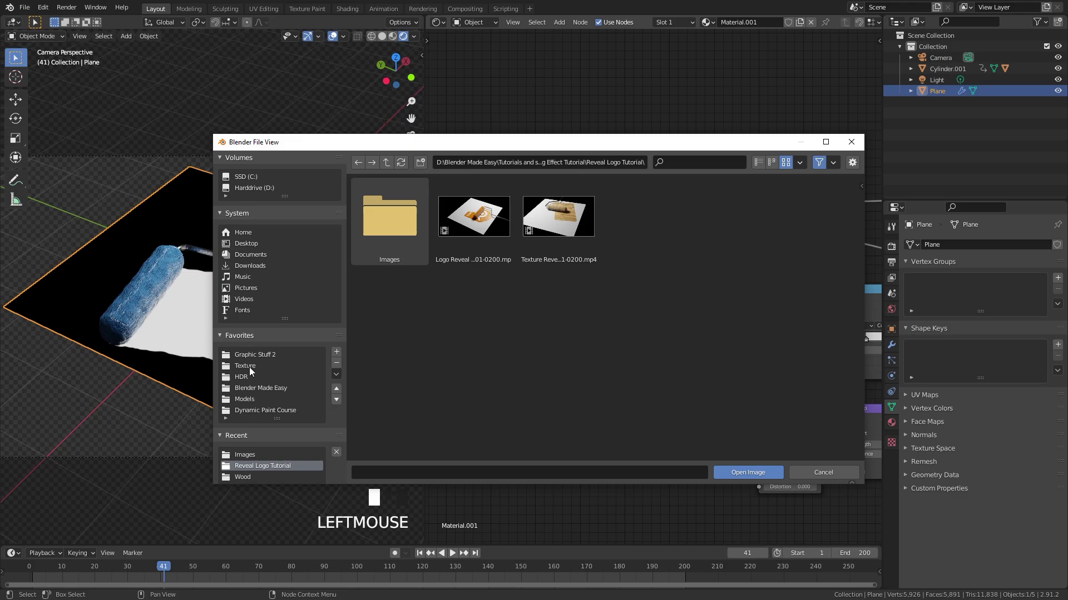
pyautogui.click(242, 477)
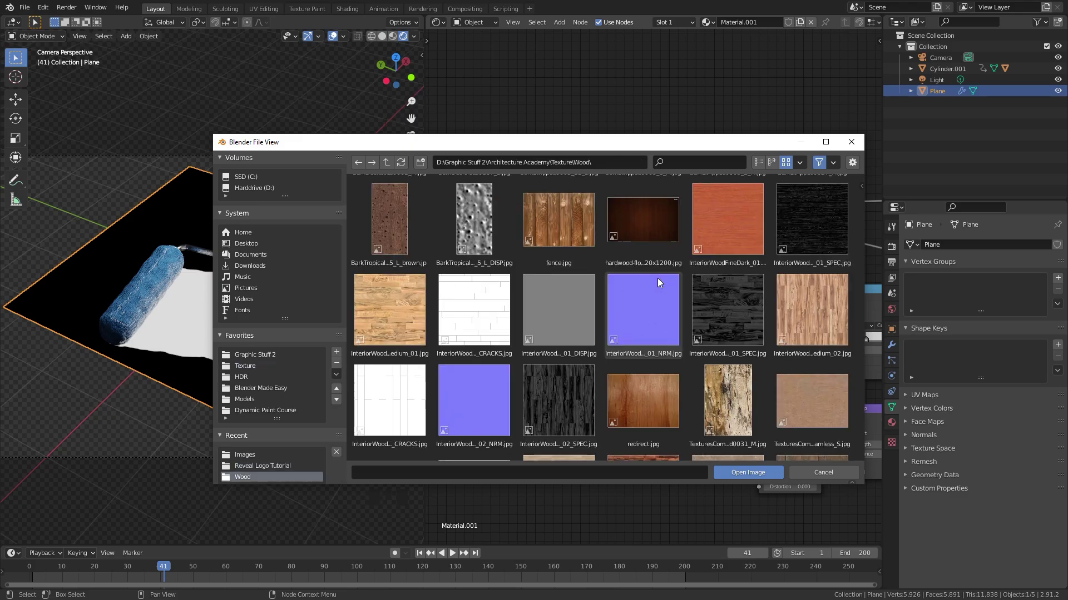
pyautogui.click(394, 299)
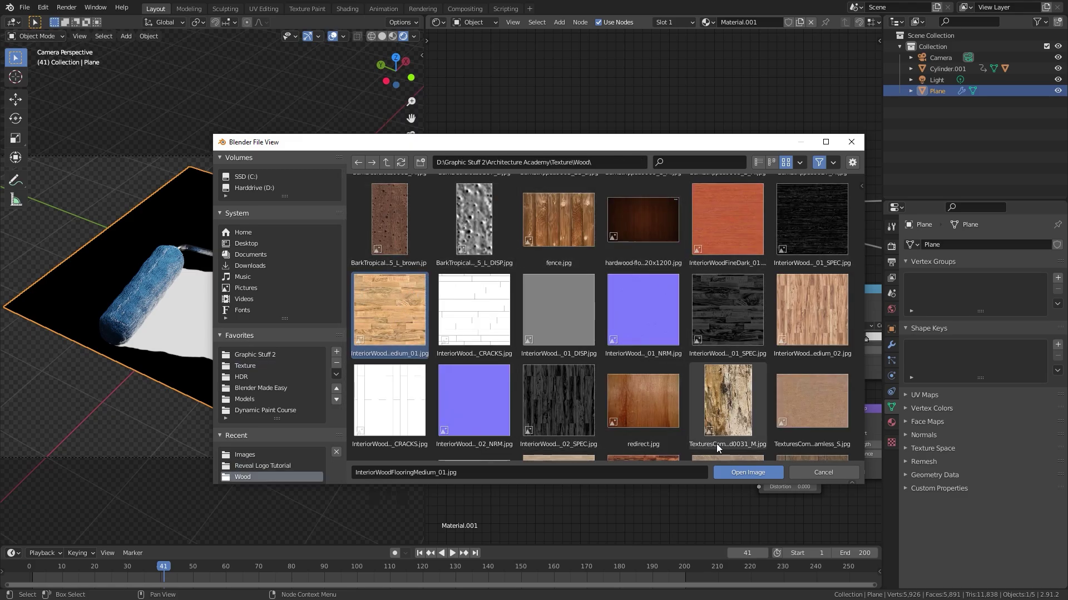
pyautogui.click(749, 473)
pyautogui.moveTo(513, 230); pyautogui.dragTo(467, 201)
# Step: Reposition the wood image node and show the Principled BSDF result on the plane again
pyautogui.moveTo(630, 295)
pyautogui.mouseDown()
pyautogui.moveTo(592, 292)
pyautogui.moveTo(650, 225)
pyautogui.moveTo(653, 258)
pyautogui.moveTo(701, 263)
pyautogui.mouseUp()
pyautogui.scroll(3, 593, 301)
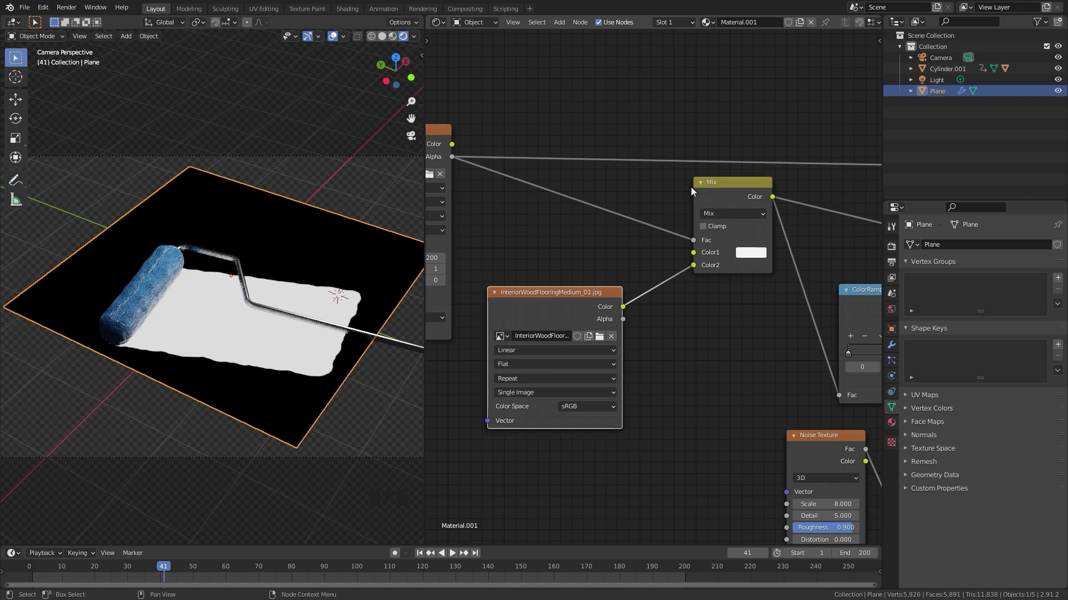
pyautogui.scroll(-6, 690, 187)
pyautogui.moveTo(731, 233)
pyautogui.mouseDown(button='middle')
pyautogui.moveTo(698, 231)
pyautogui.moveTo(713, 235)
pyautogui.mouseUp(button='middle')
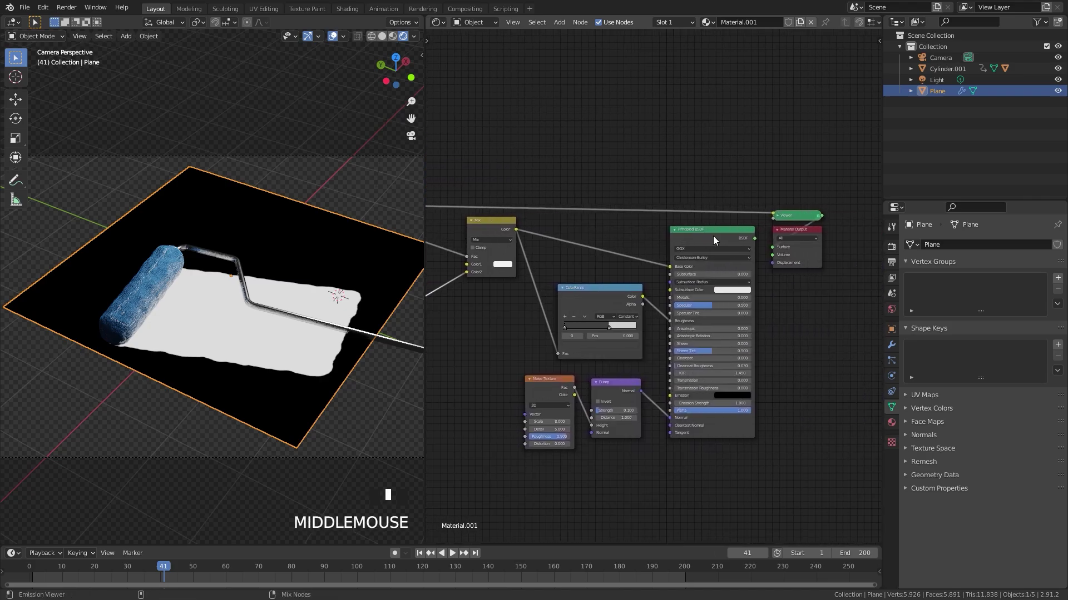
pyautogui.keyDown('ctrl'); pyautogui.keyDown('shift'); pyautogui.click(713, 236); pyautogui.keyUp('shift'); pyautogui.keyUp('ctrl')
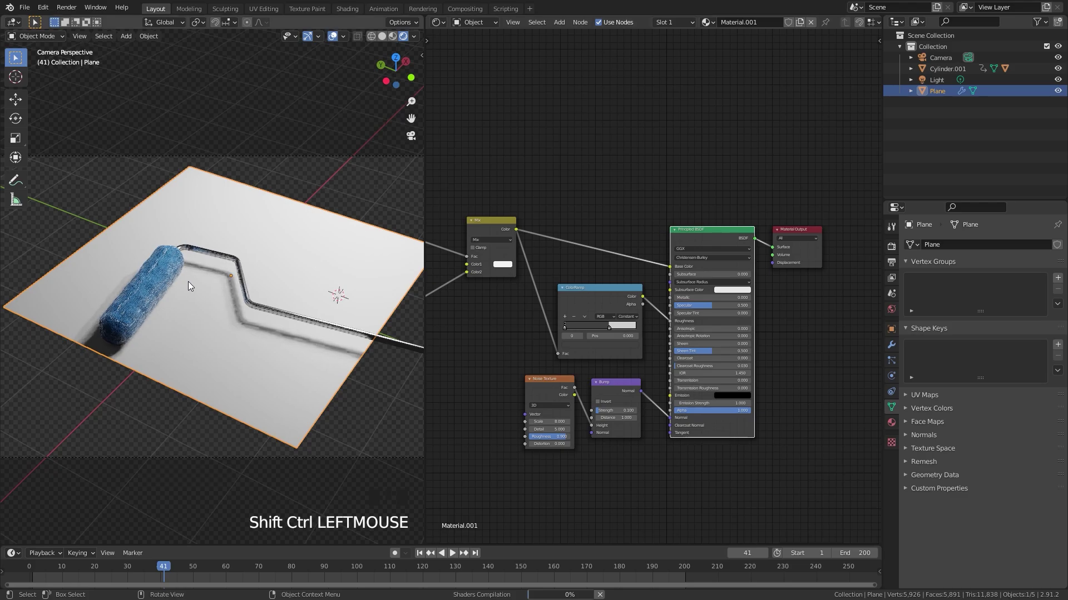
pyautogui.scroll(2, 215, 317)
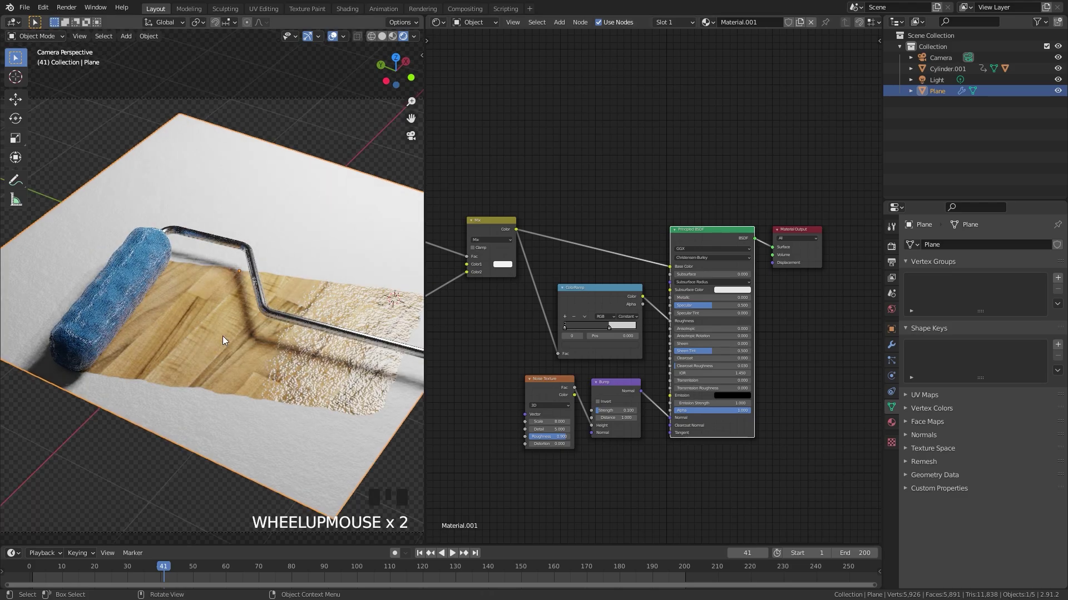
pyautogui.scroll(-2, 556, 250)
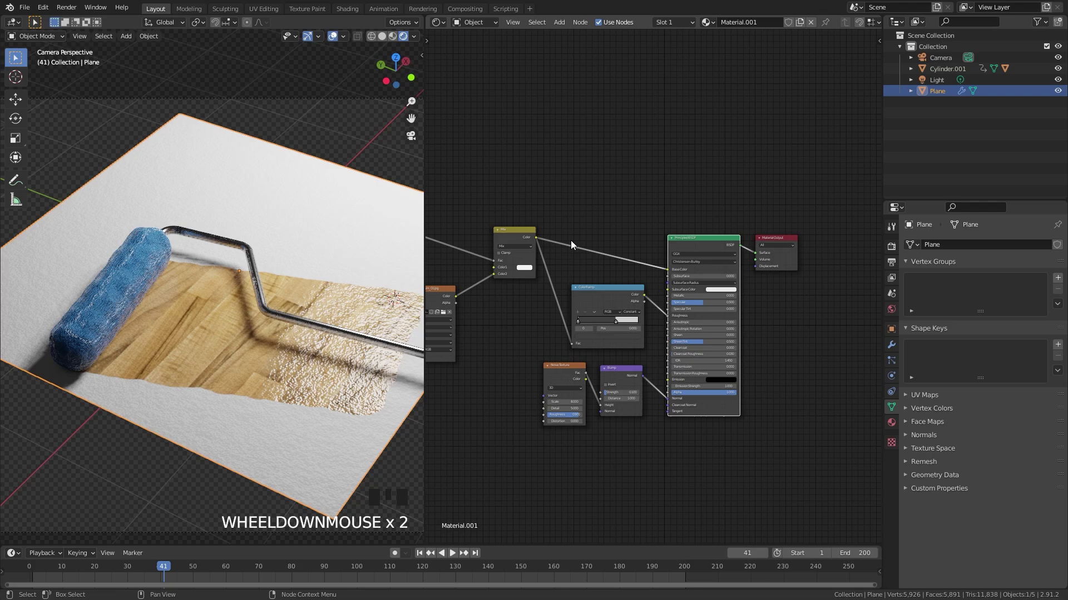
pyautogui.moveTo(456, 240)
pyautogui.mouseDown(button='middle')
pyautogui.moveTo(582, 253)
pyautogui.moveTo(726, 320)
pyautogui.mouseUp(button='middle')
pyautogui.scroll(2, 726, 321)
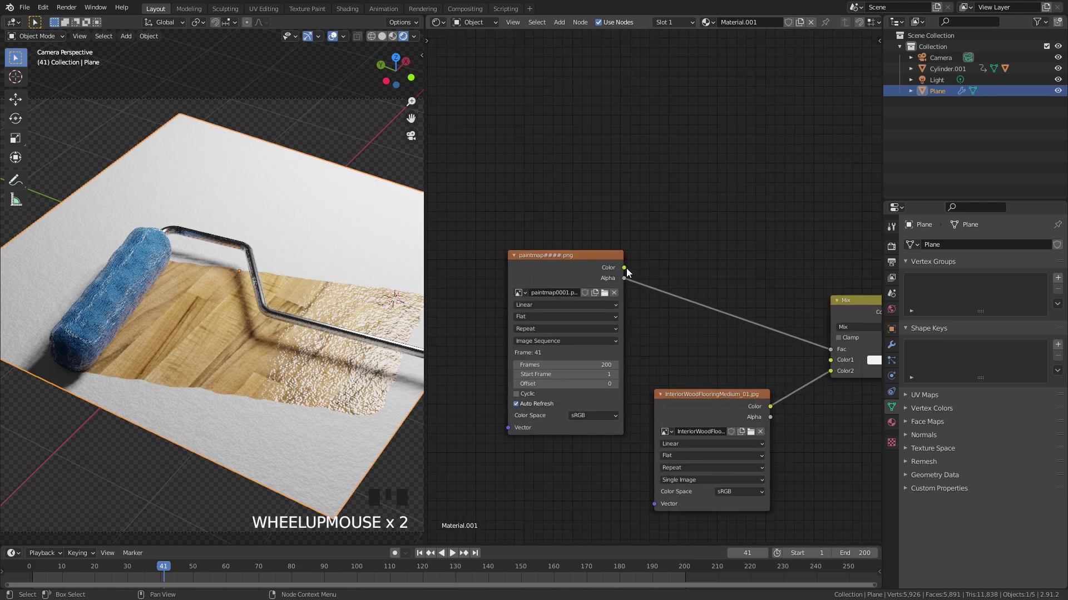
# Step: Set the Mix node's first colour to near white, keeping the paintmap Alpha driving Fac
pyautogui.moveTo(624, 267); pyautogui.dragTo(699, 212)
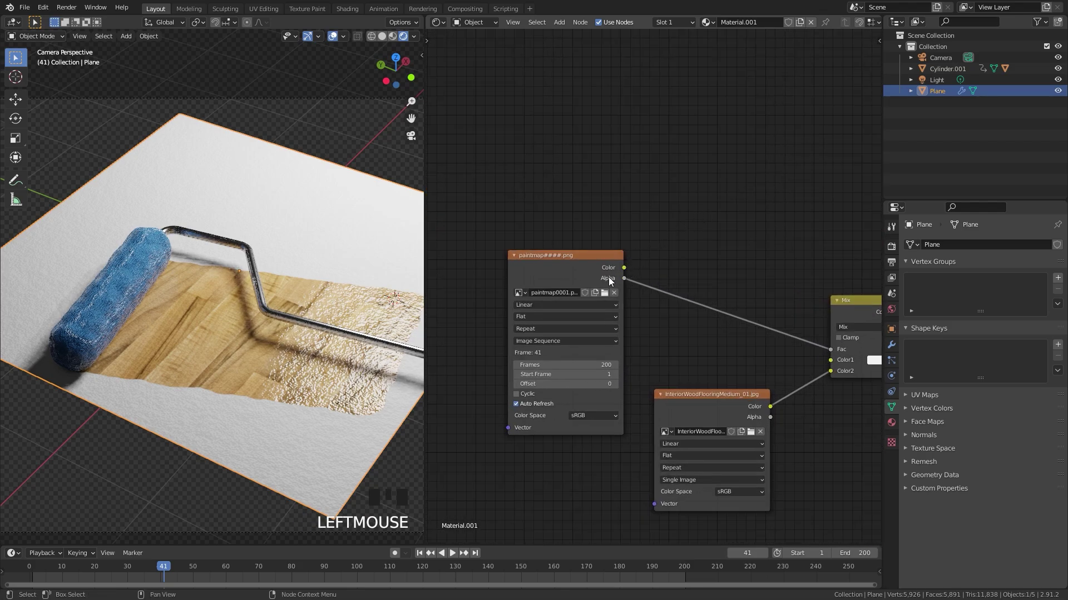
pyautogui.moveTo(624, 278); pyautogui.dragTo(667, 224)
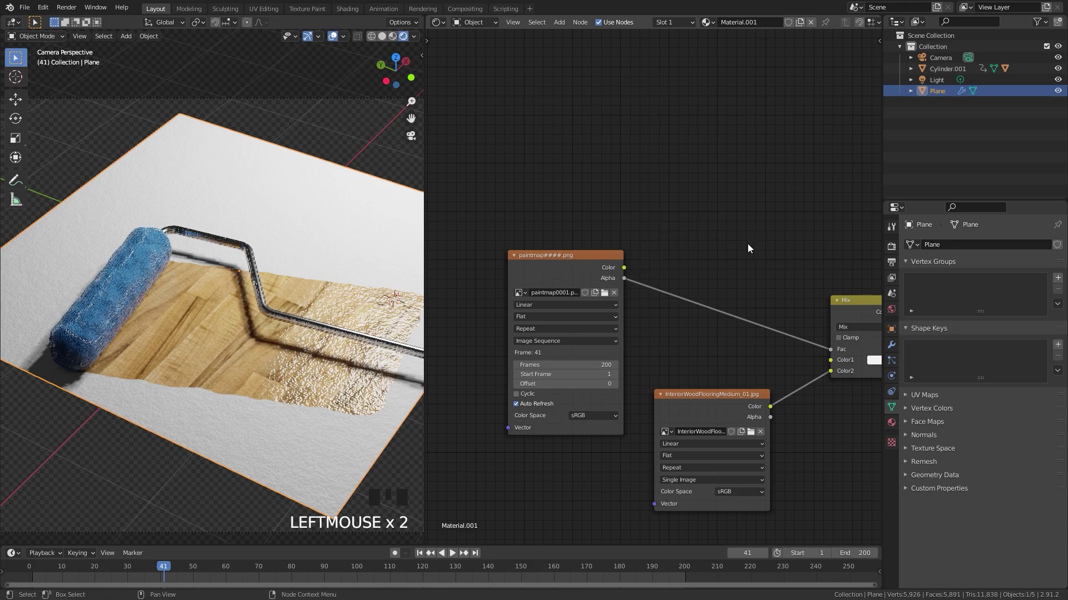
pyautogui.moveTo(748, 243)
pyautogui.mouseDown(button='middle')
pyautogui.moveTo(635, 248)
pyautogui.moveTo(579, 293)
pyautogui.mouseUp(button='middle')
pyautogui.scroll(1, 580, 293)
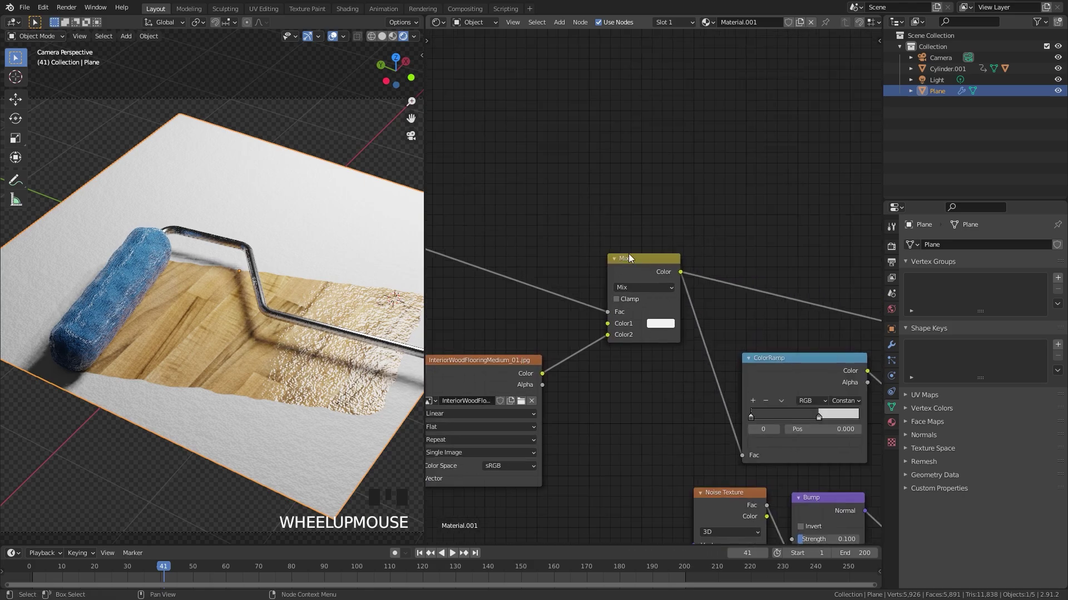
pyautogui.scroll(4, 647, 283)
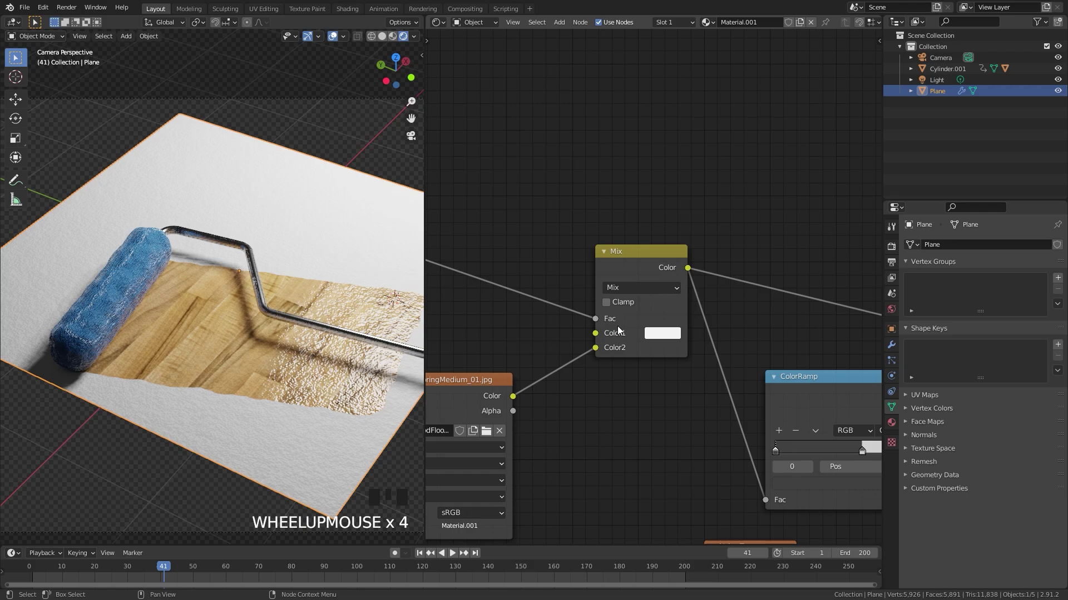
pyautogui.click(670, 337)
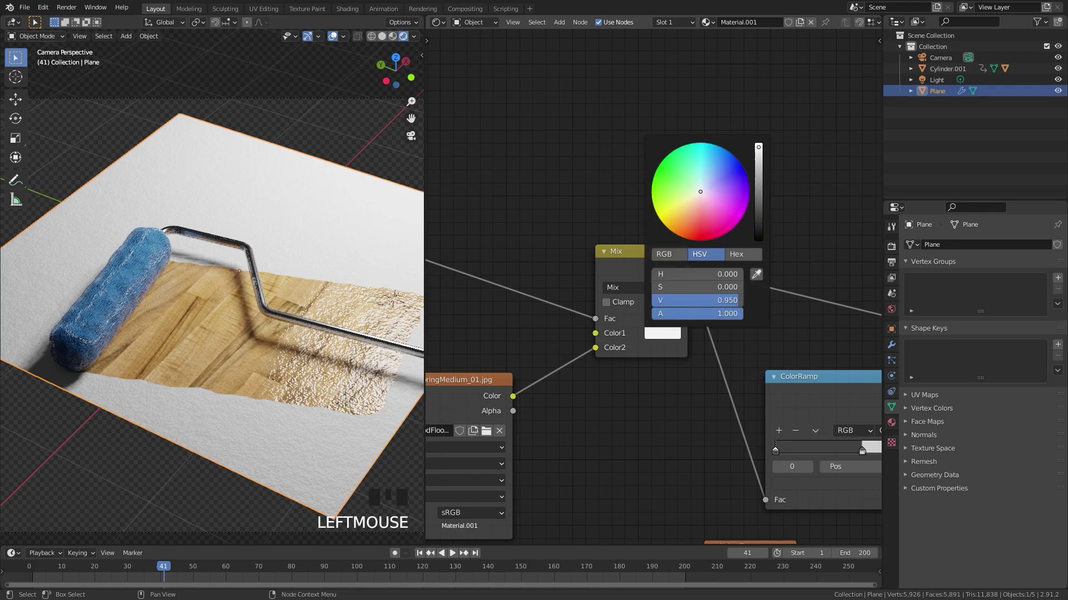
pyautogui.click(682, 203)
pyautogui.moveTo(682, 204); pyautogui.dragTo(700, 192)
pyautogui.moveTo(595, 319); pyautogui.dragTo(481, 321)
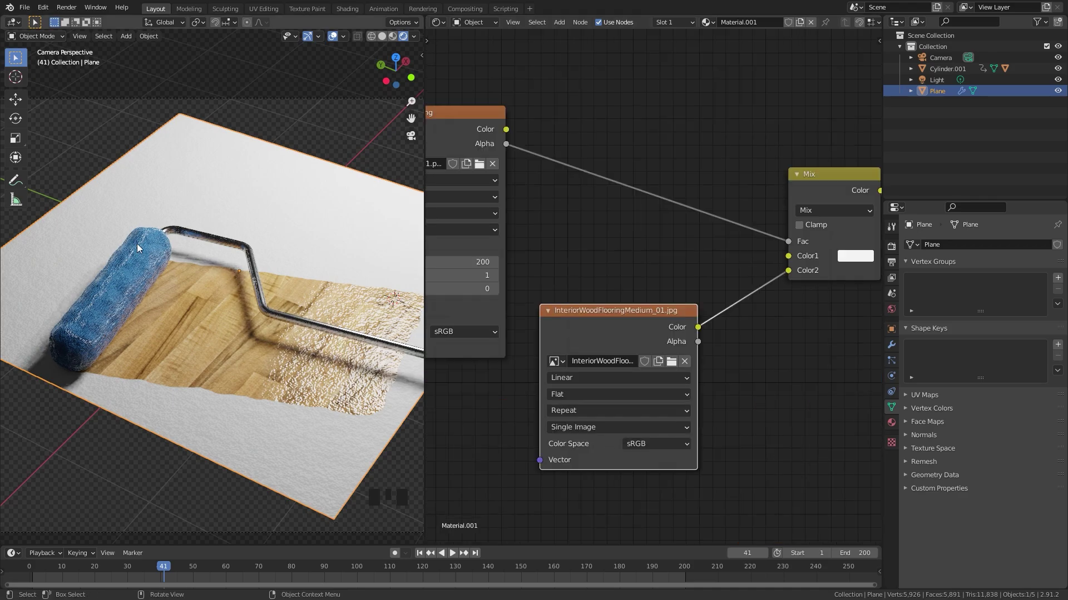
# Step: Change the roller's Material.002 base colour to tan and return to frame 1
pyautogui.click(131, 278)
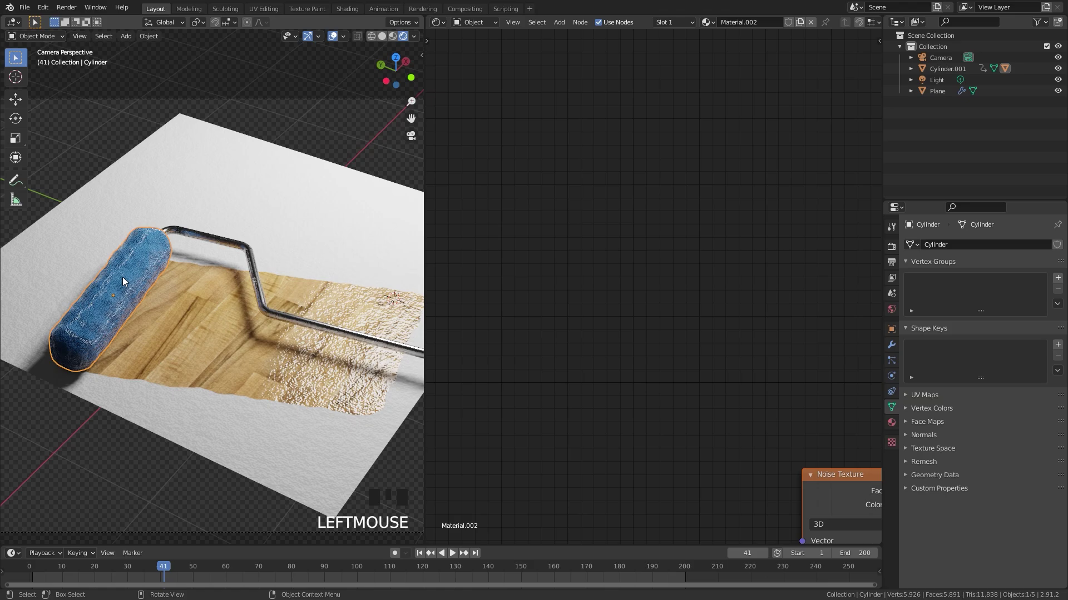
pyautogui.moveTo(740, 440); pyautogui.dragTo(489, 255, button='middle')
pyautogui.moveTo(782, 217); pyautogui.dragTo(572, 320, button='middle')
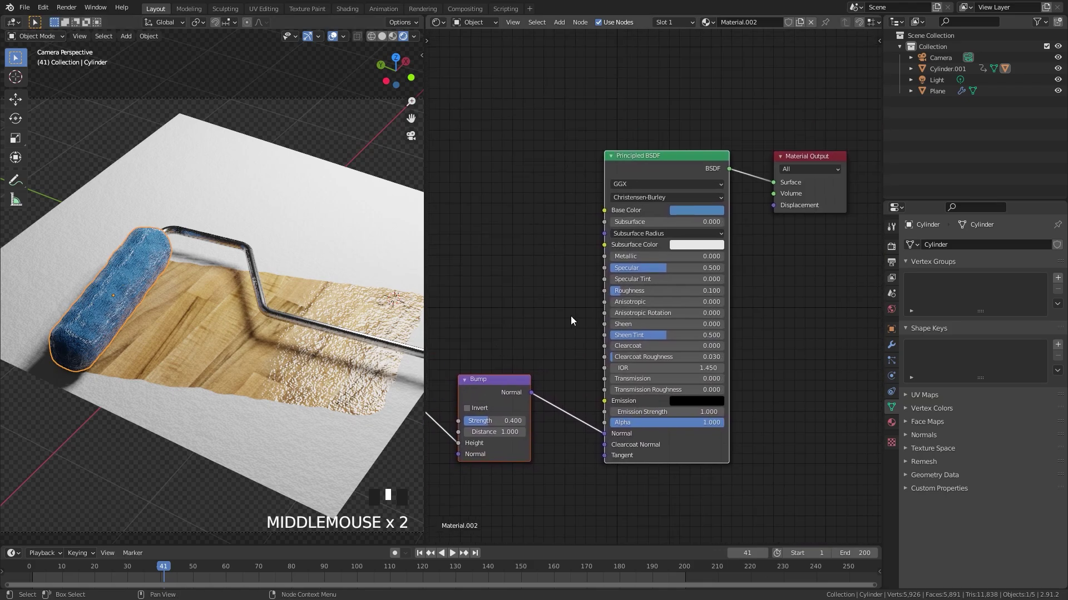
pyautogui.scroll(3, 640, 223)
pyautogui.scroll(2, 605, 295)
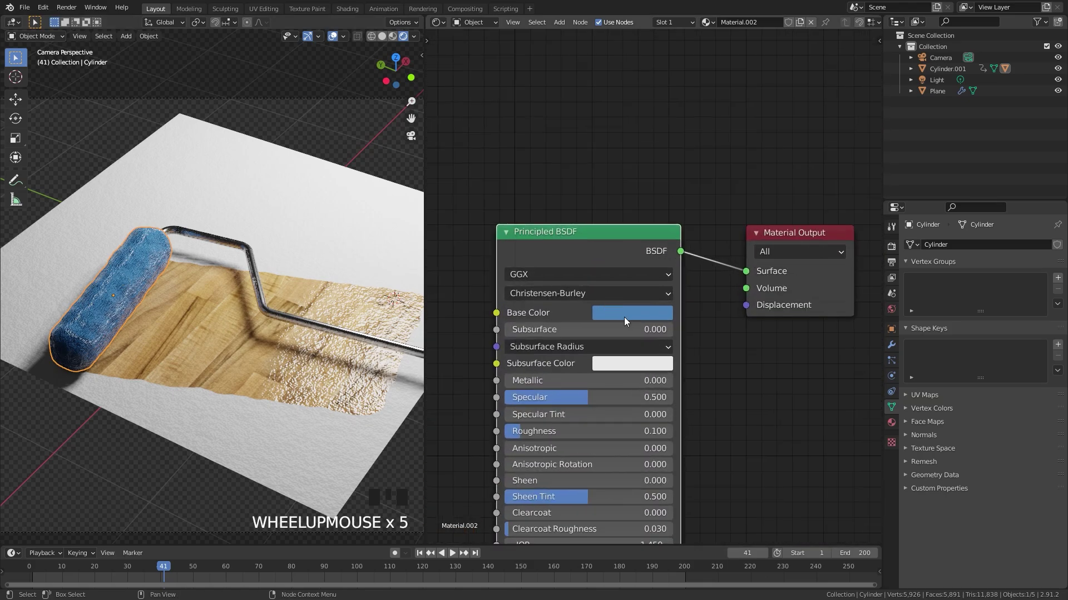
pyautogui.click(624, 315)
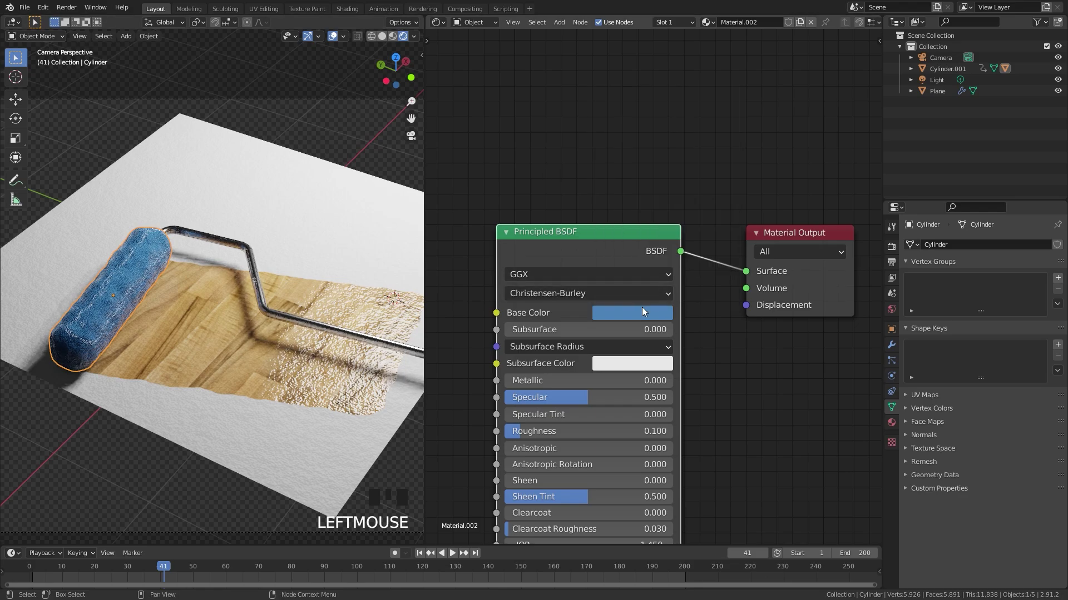
pyautogui.click(642, 309)
pyautogui.click(644, 166)
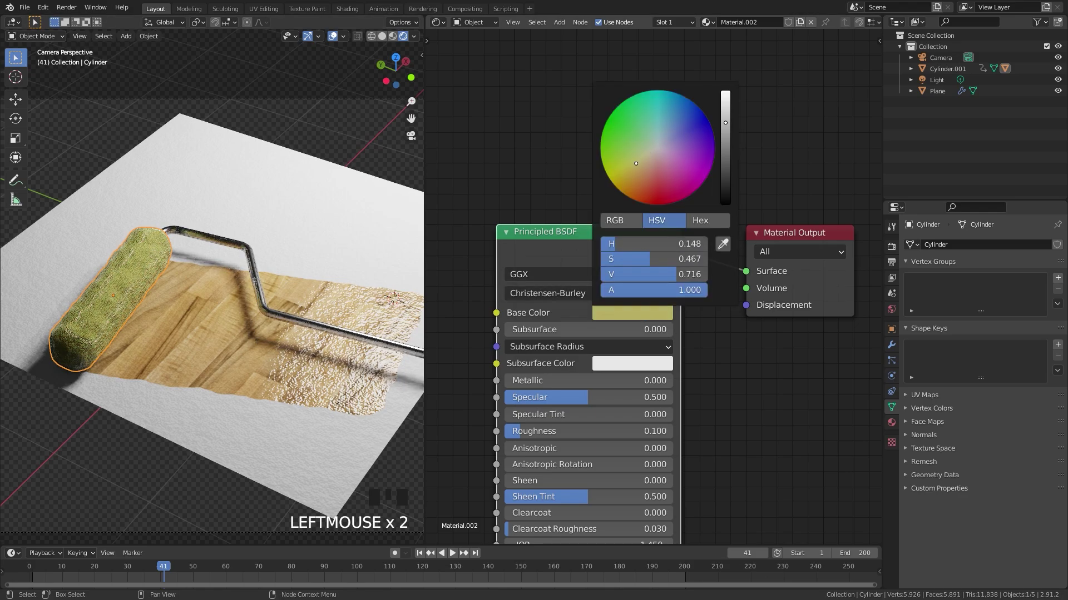
pyautogui.hotkey('shift', 'Left')
pyautogui.scroll(1, 265, 319)
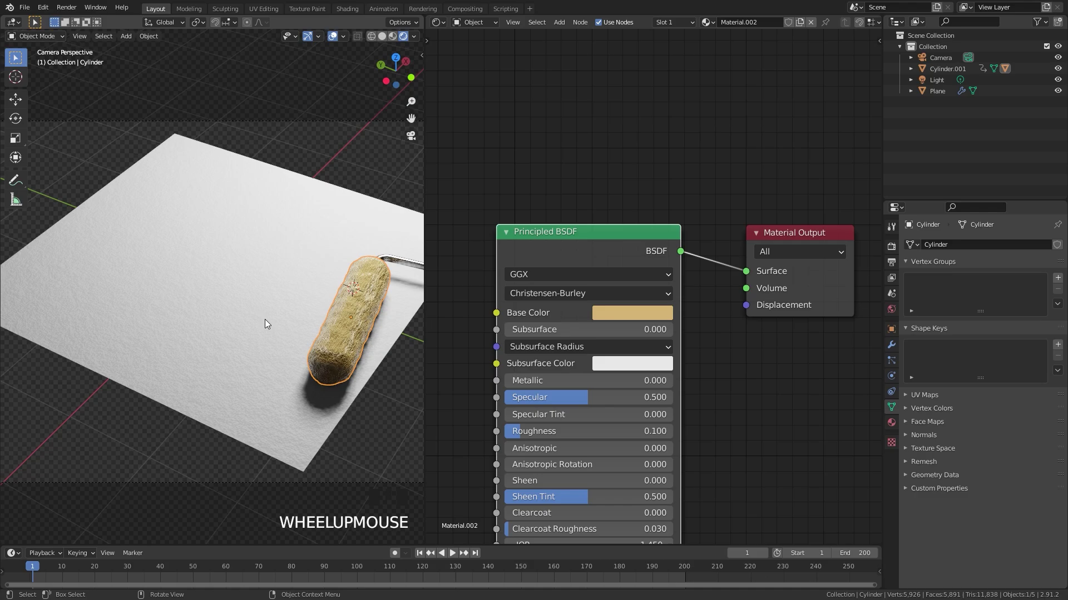
# Step: Play the roller animation, then bring the plane's image texture nodes back into view
pyautogui.press('space')
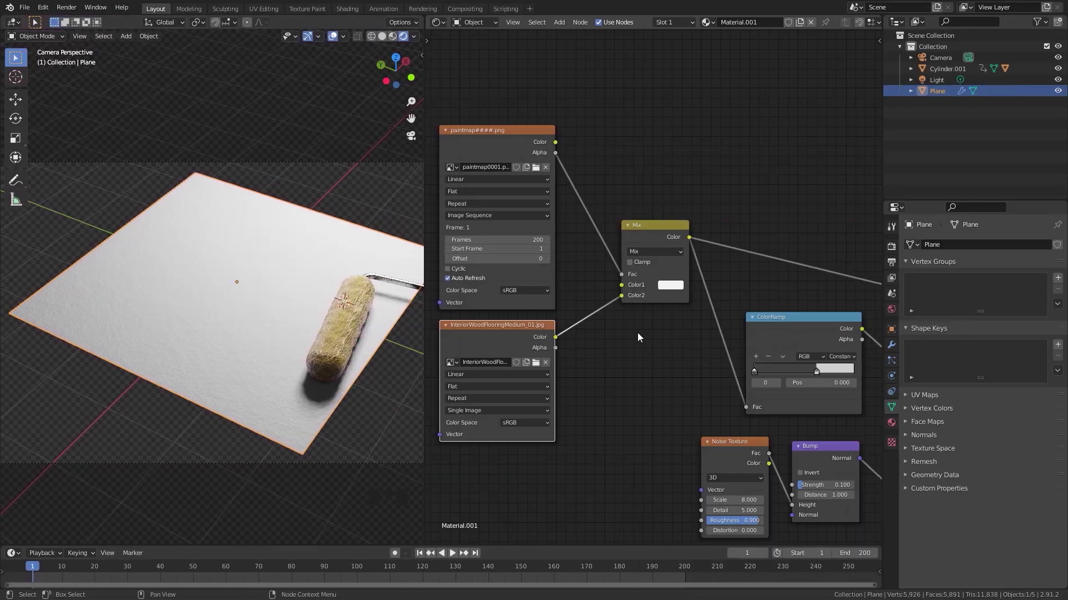
pyautogui.scroll(1, 617, 329)
pyautogui.moveTo(495, 368); pyautogui.dragTo(570, 346, button='middle')
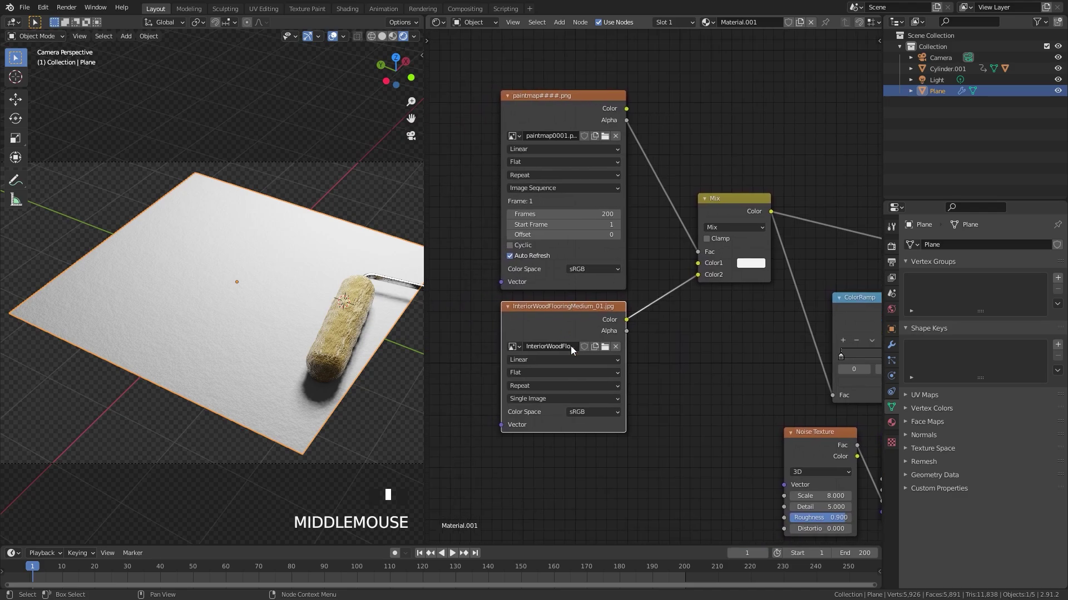
# Step: Replace the wood image with blender_community_badge_orange.png from the Blender Made Easy folder
pyautogui.click(616, 346)
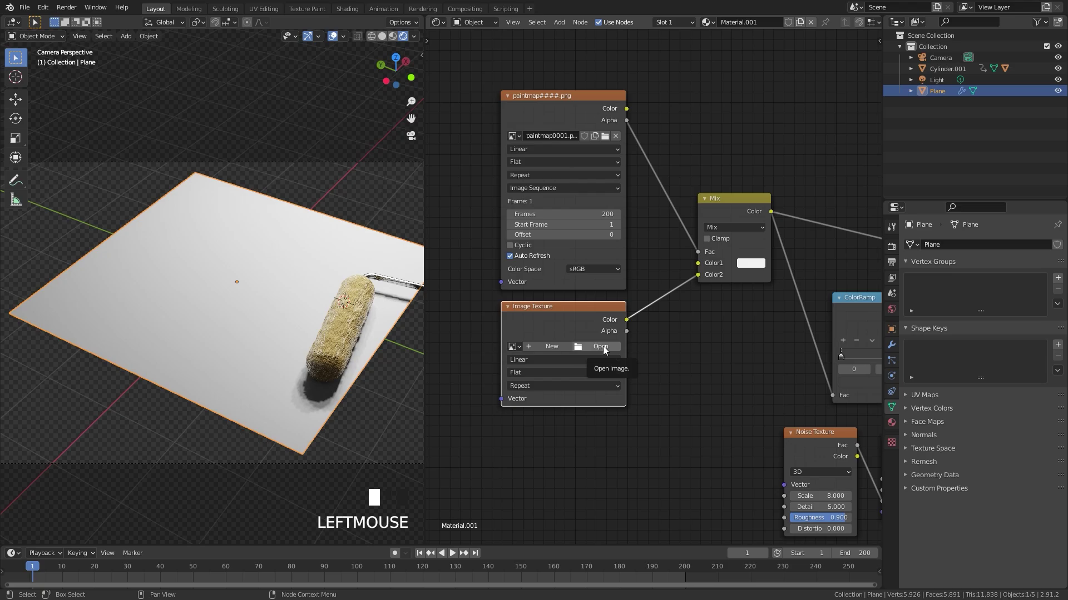
pyautogui.click(603, 346)
pyautogui.click(265, 387)
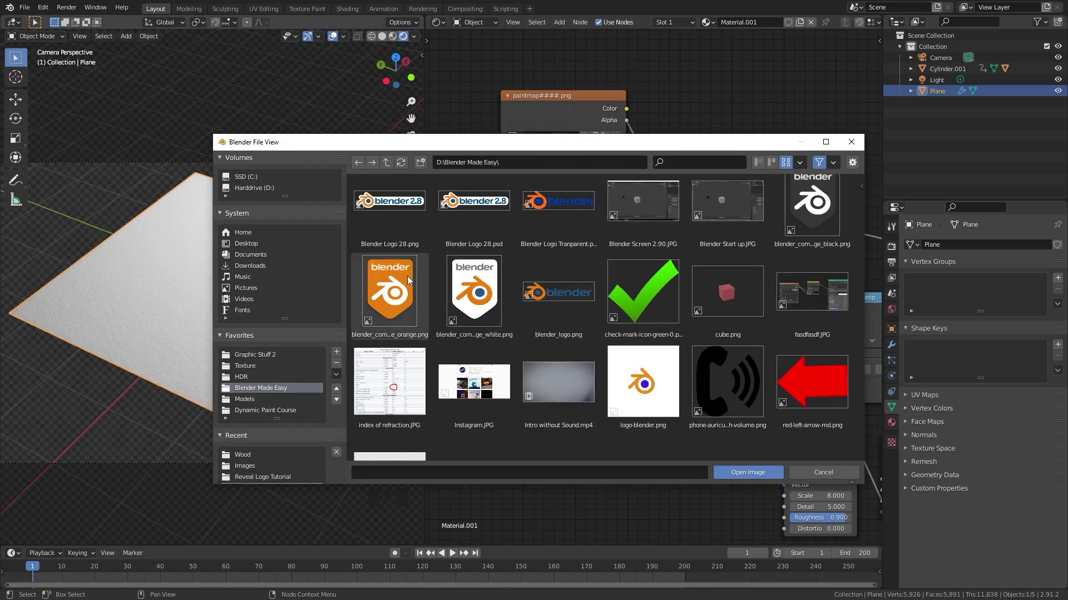
pyautogui.click(395, 287)
pyautogui.click(748, 473)
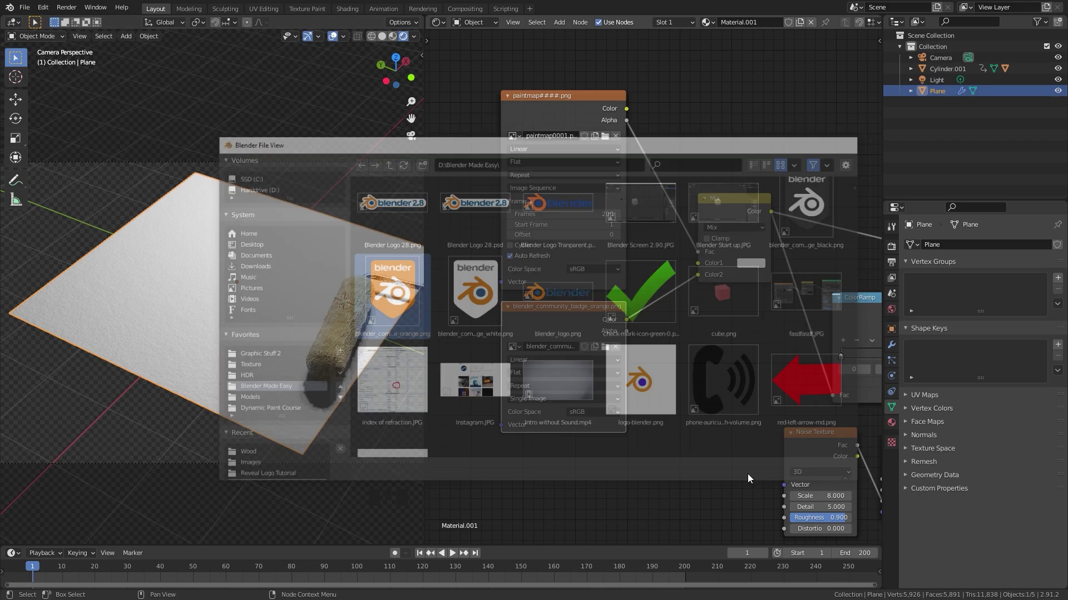
pyautogui.moveTo(574, 116); pyautogui.dragTo(561, 111)
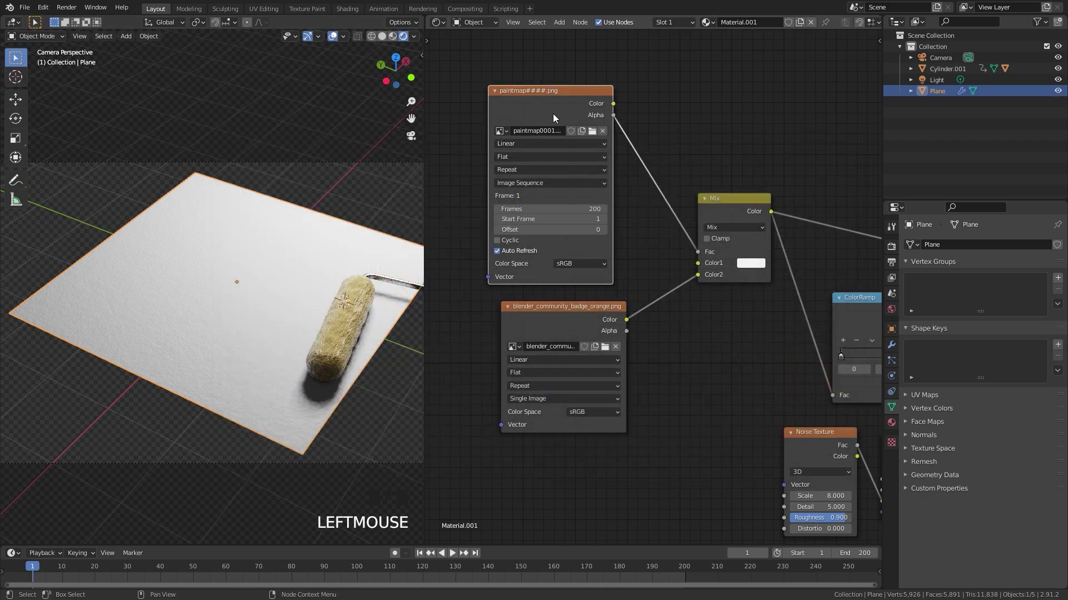
# Step: Shift the badge image node slightly to the left
pyautogui.click(575, 322)
pyautogui.moveTo(575, 322); pyautogui.dragTo(557, 320)
pyautogui.scroll(1, 444, 437)
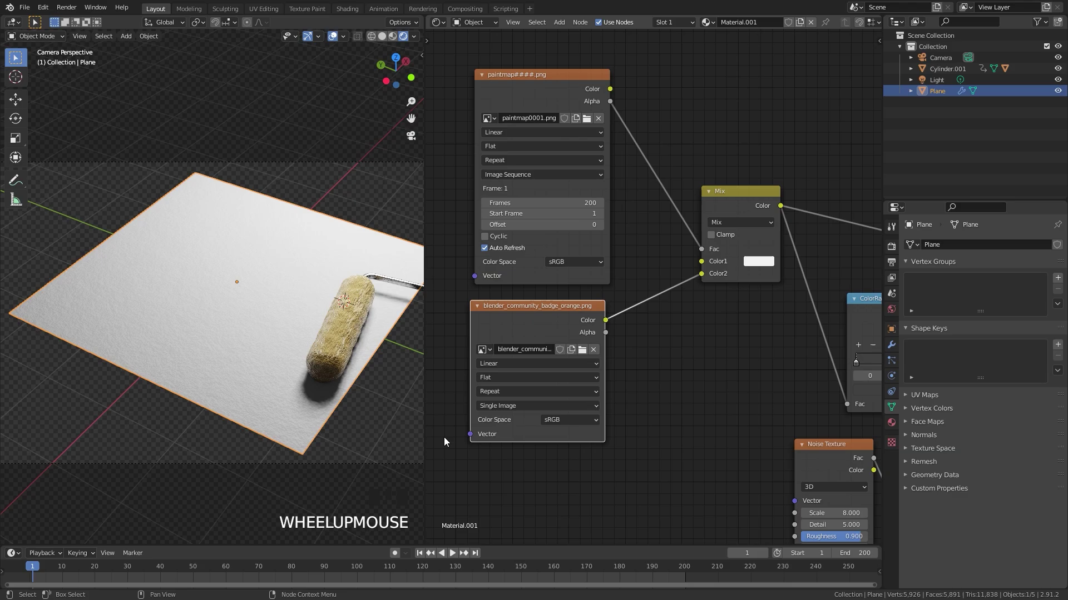
# Step: Play the animation to frame 155 and orbit to inspect the revealed orange logo
pyautogui.click(416, 537)
pyautogui.press('space')
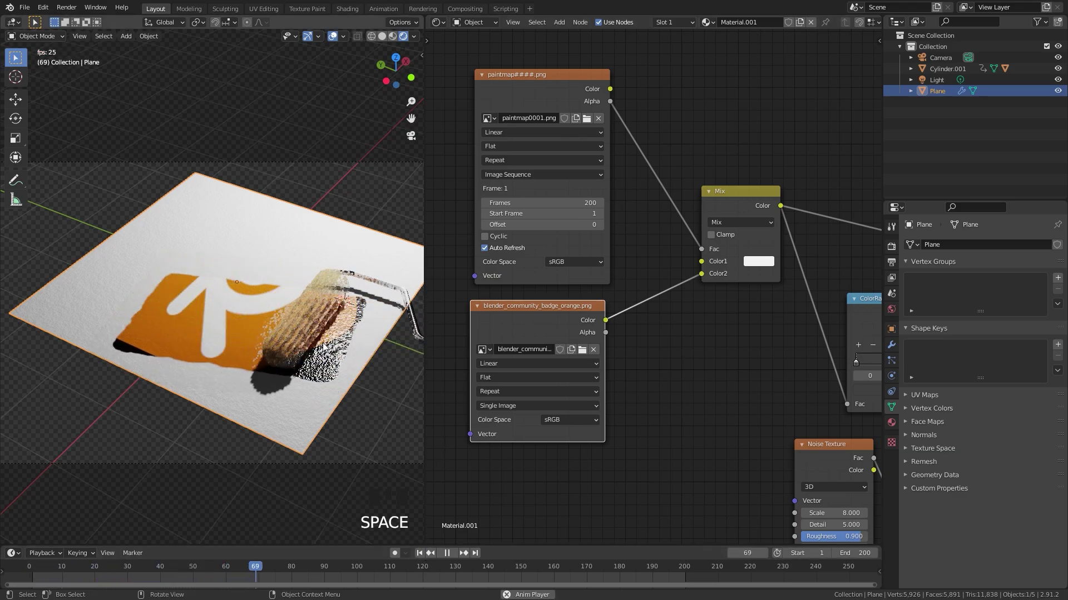
pyautogui.scroll(8, 328, 306)
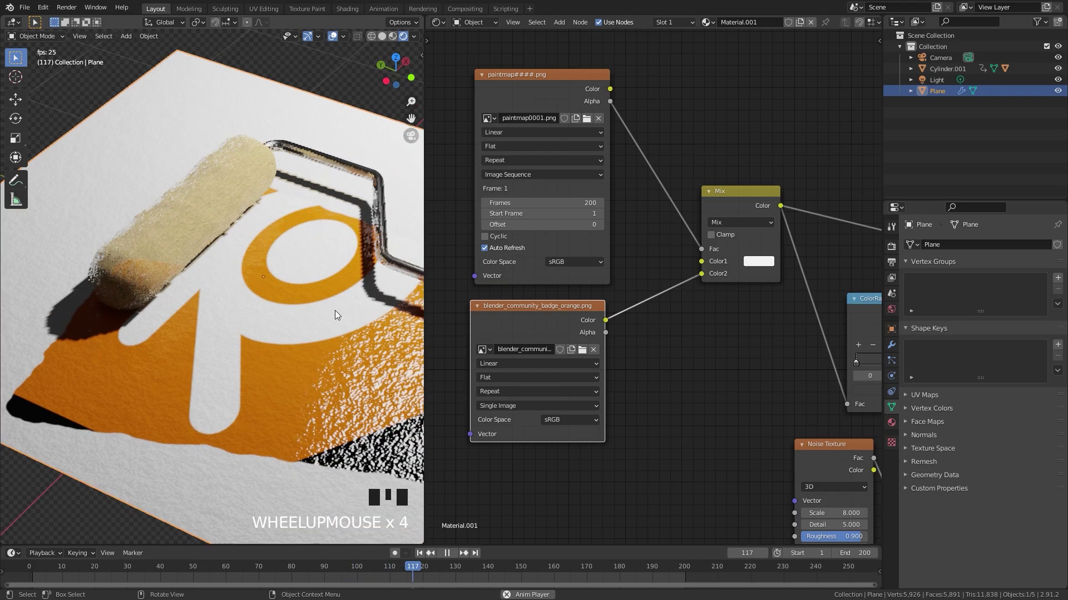
pyautogui.keyDown('shift'); pyautogui.moveTo(335, 311); pyautogui.dragTo(242, 303, button='middle'); pyautogui.keyUp('shift')
pyautogui.scroll(-3, 239, 303)
pyautogui.press('space')
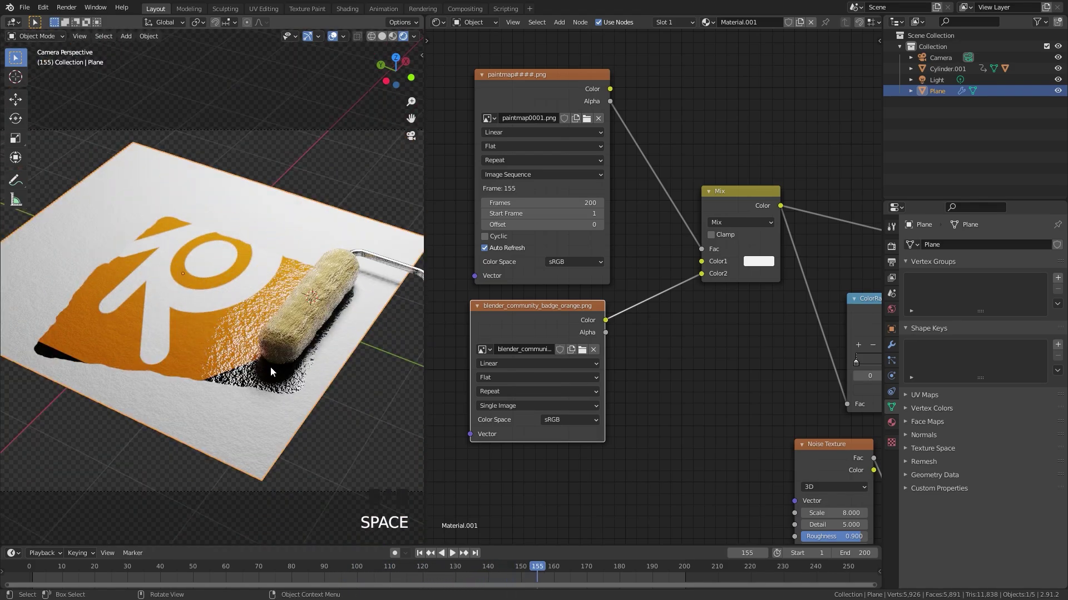
pyautogui.moveTo(270, 366); pyautogui.dragTo(221, 377, button='middle')
pyautogui.scroll(5, 221, 378)
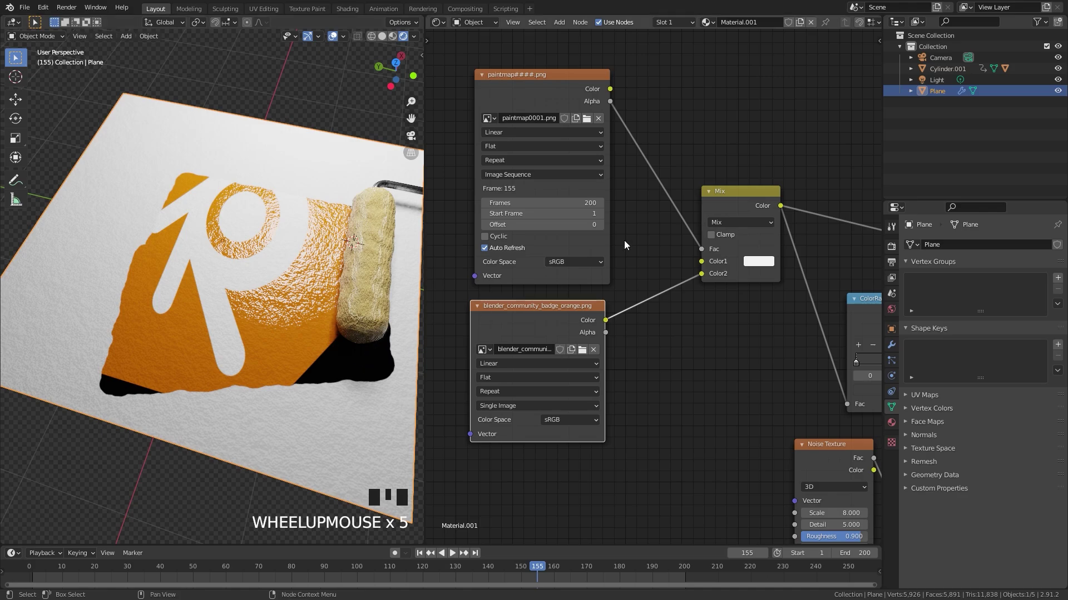
pyautogui.scroll(-2, 623, 241)
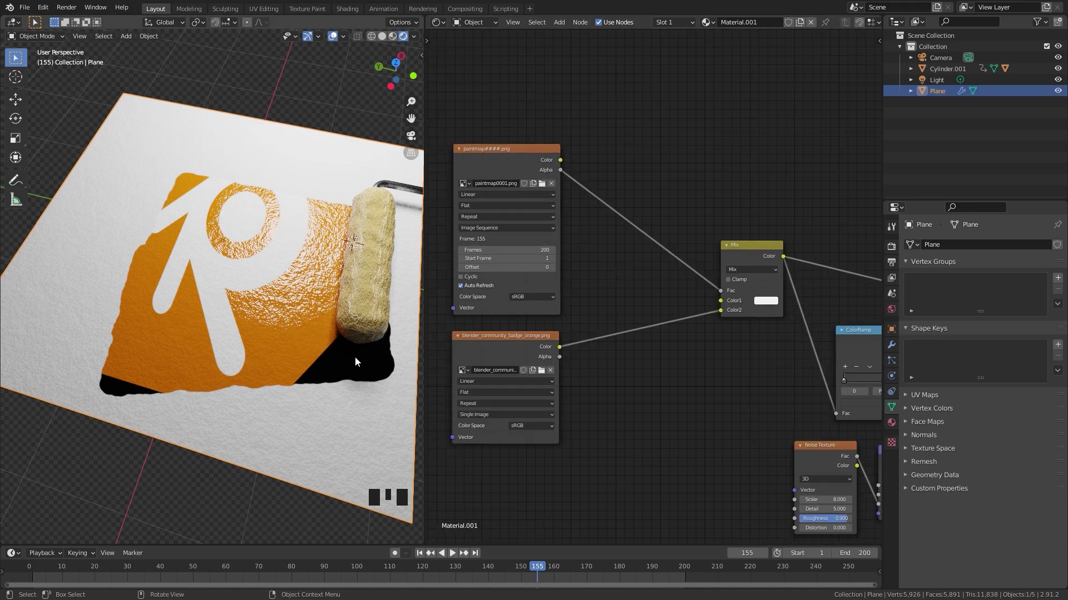
# Step: Insert a Multiply Math node on the paintmap-to-Fac link and feed it the badge's Alpha
pyautogui.hotkey('shift', 'a')
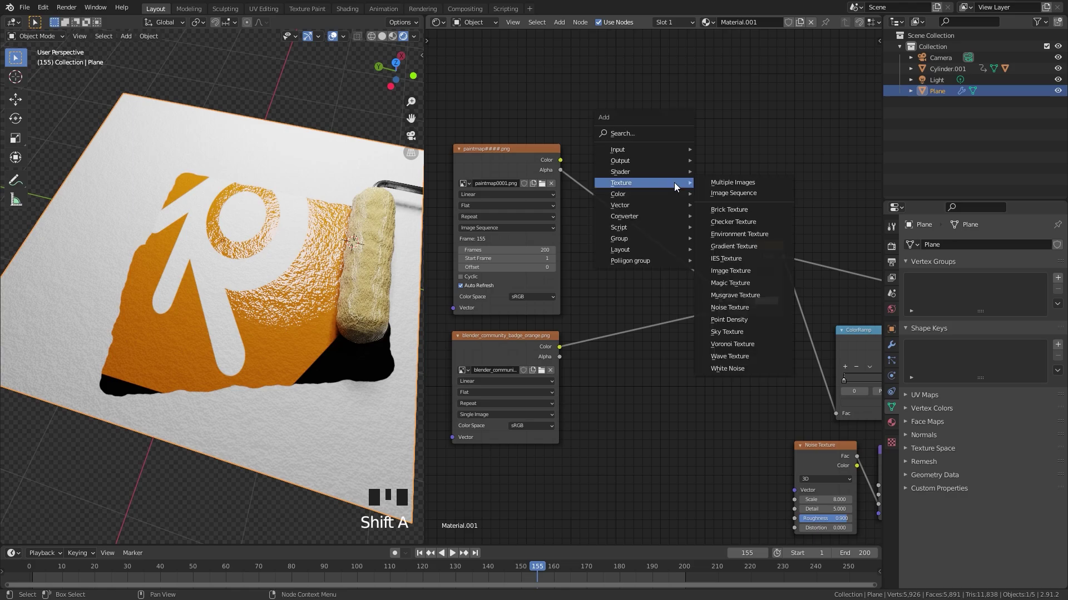
pyautogui.moveTo(618, 218)
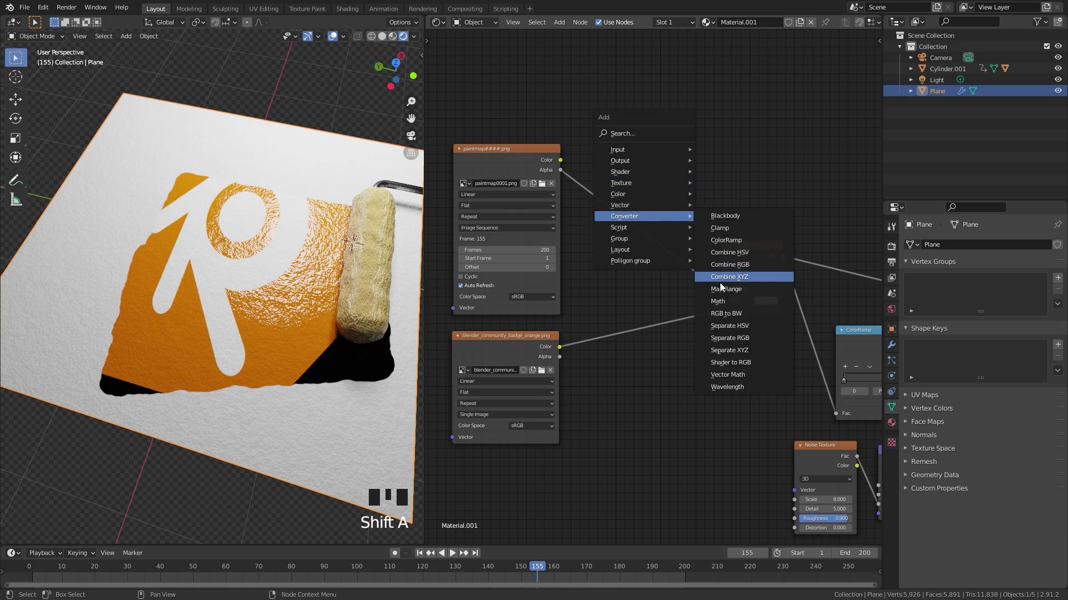
pyautogui.click(708, 300)
pyautogui.click(632, 222)
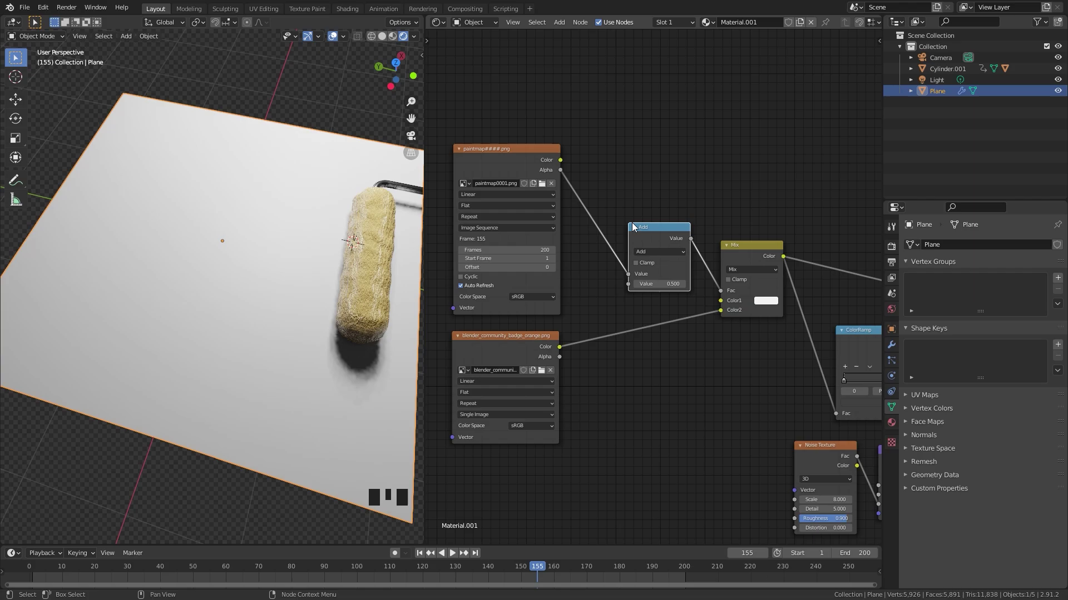
pyautogui.scroll(3, 649, 241)
pyautogui.click(651, 243)
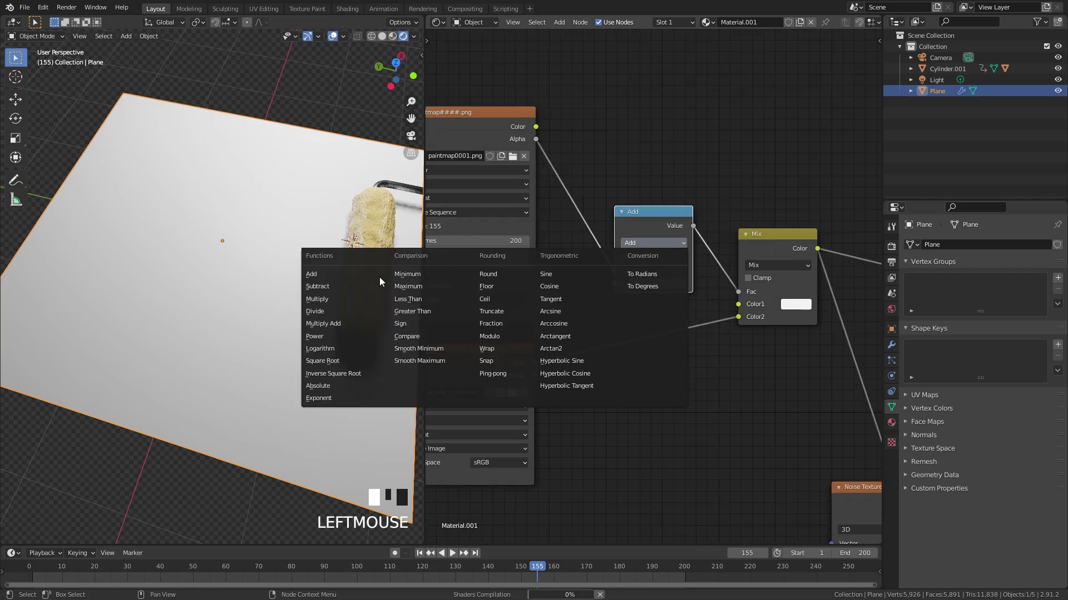
pyautogui.click(316, 299)
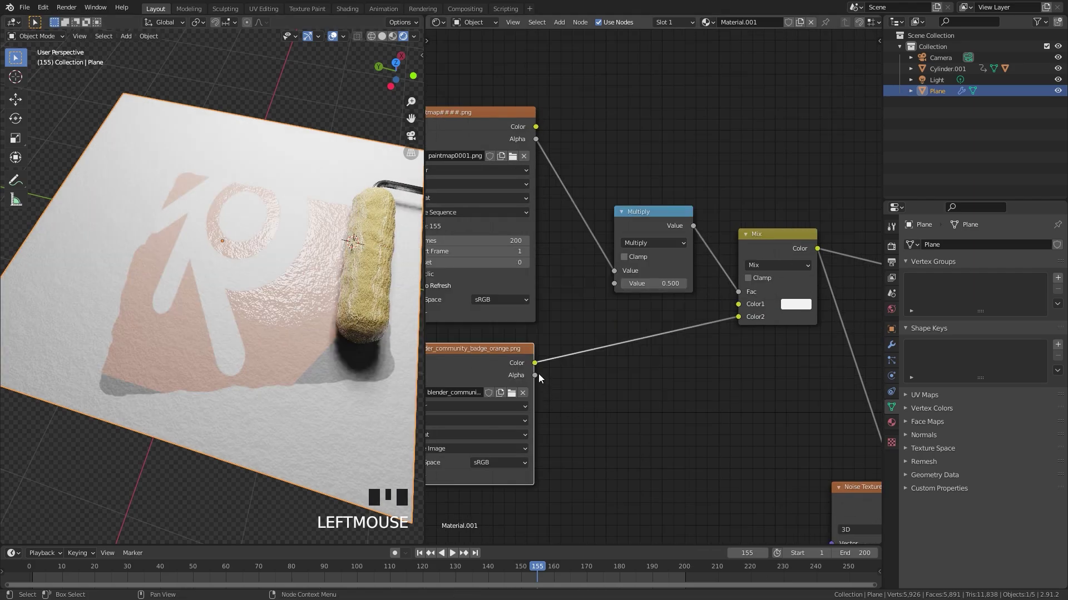
pyautogui.moveTo(536, 374); pyautogui.dragTo(610, 283)
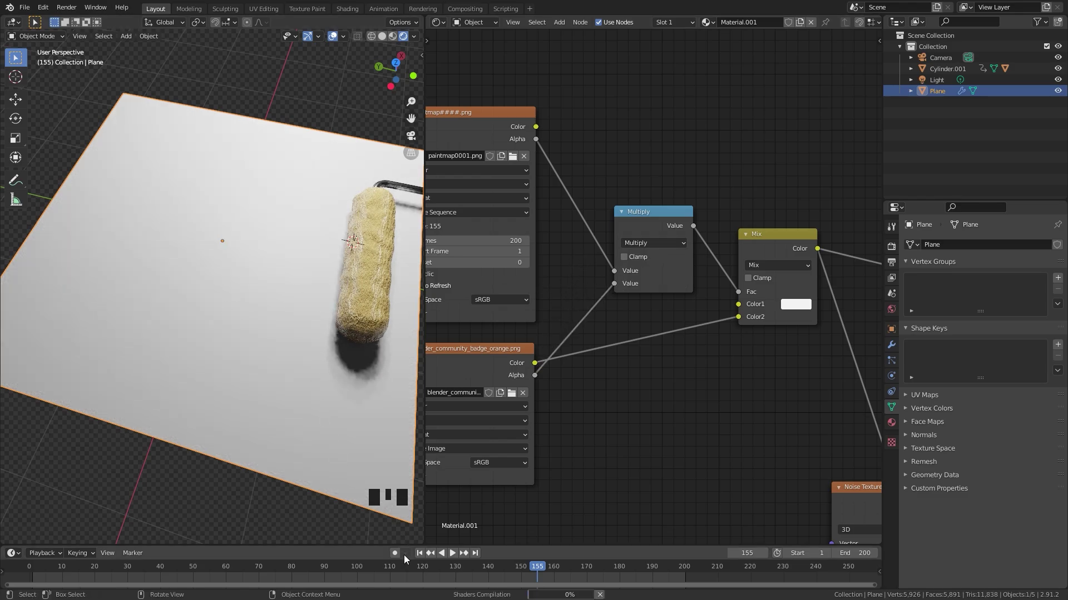
# Step: Play the animation from frame 1, stop at frame 139 and orbit to view the painted logo
pyautogui.click(420, 553)
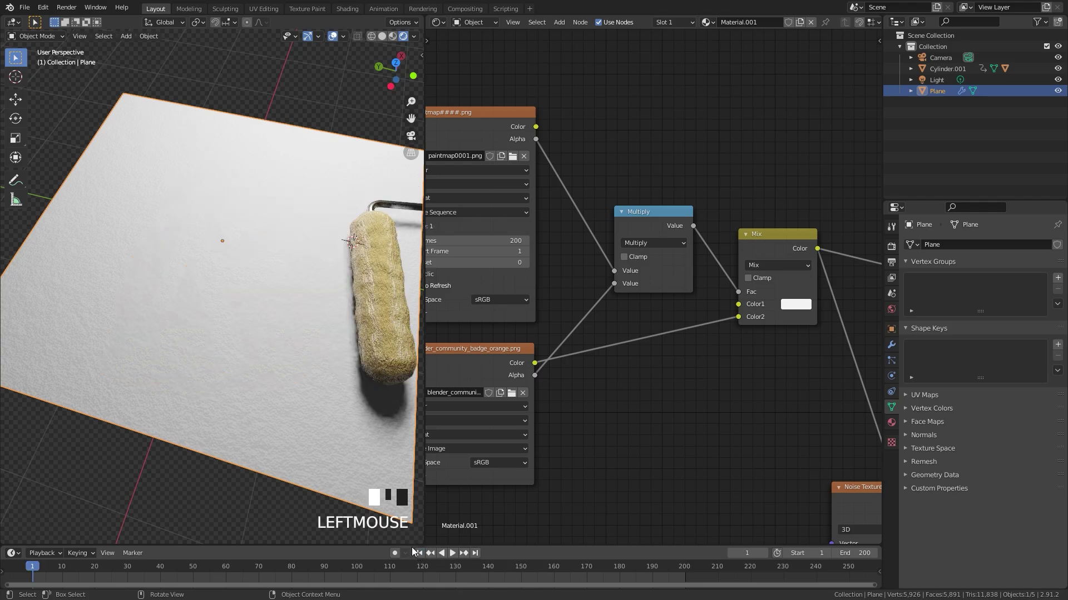
pyautogui.press('space')
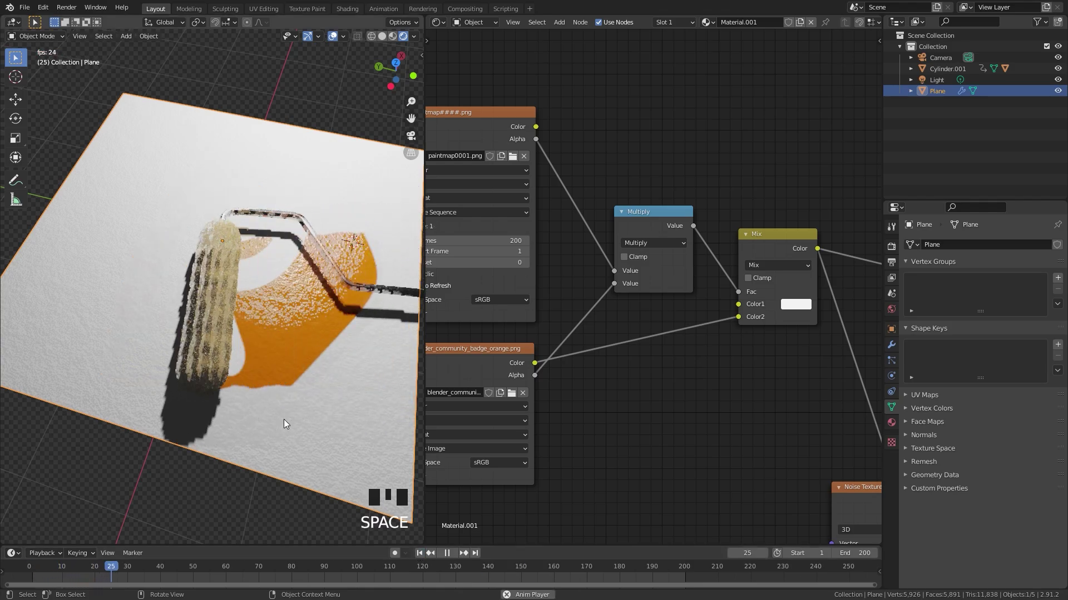
pyautogui.scroll(-4, 328, 265)
pyautogui.scroll(3, 261, 316)
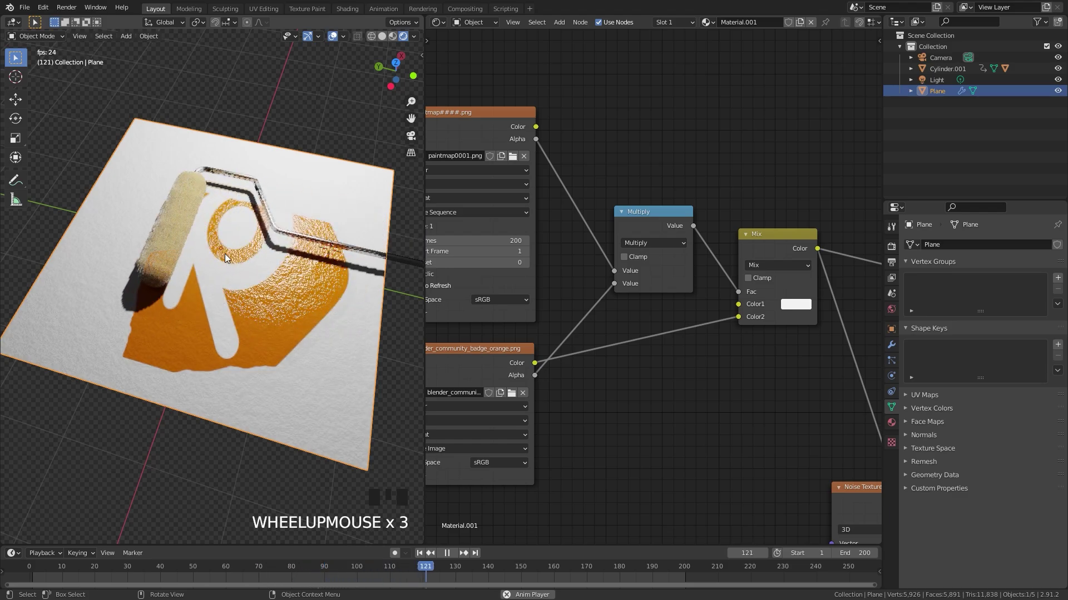
pyautogui.press('space')
pyautogui.moveTo(291, 248); pyautogui.dragTo(244, 248, button='middle')
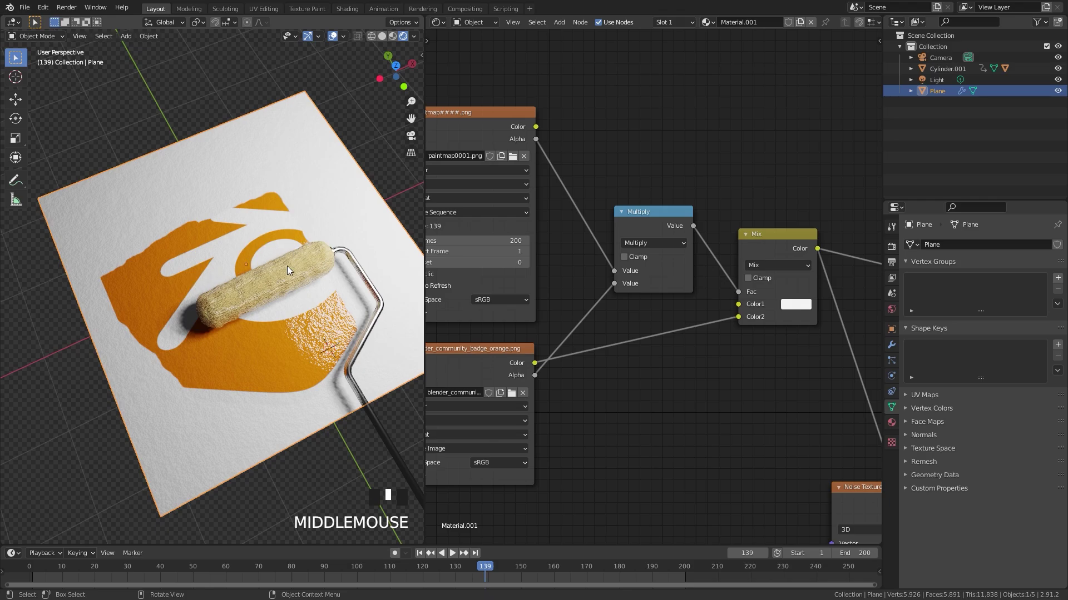
pyautogui.scroll(-2, 287, 266)
# Step: Show the badge image in an Image Editor and trial-enlarge the plane's whole UV face
pyautogui.doubleClick(272, 268)
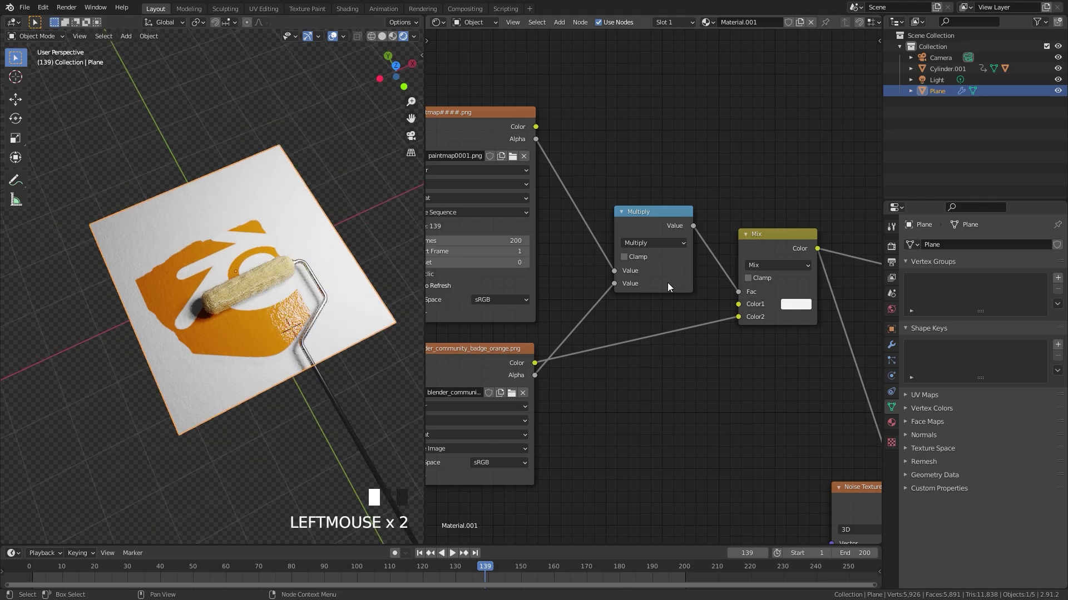
pyautogui.click(440, 22)
pyautogui.click(465, 78)
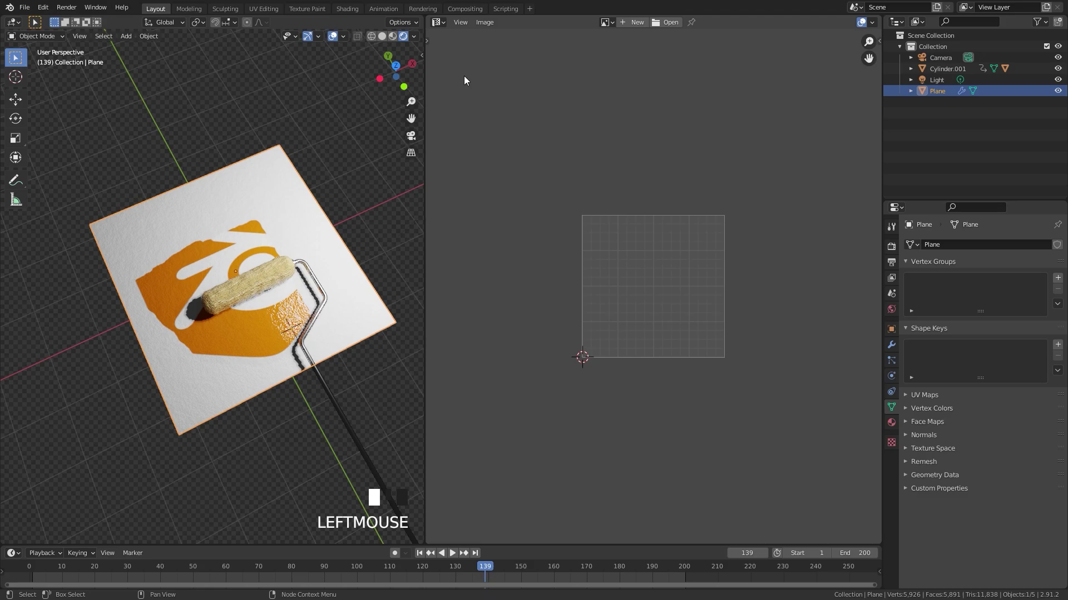
pyautogui.press('Tab')
pyautogui.scroll(-4, 728, 261)
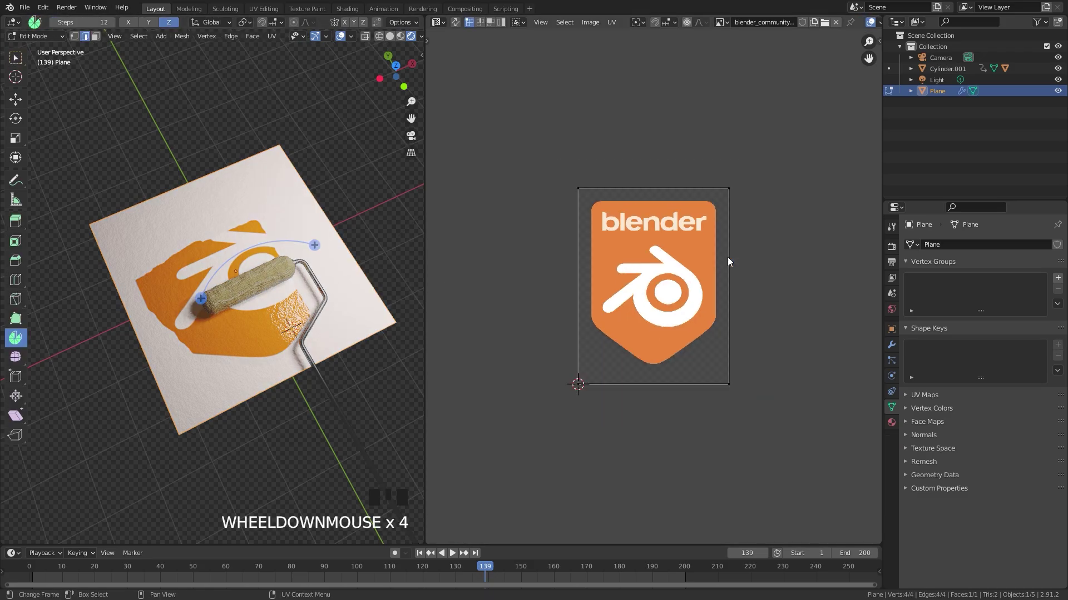
pyautogui.press('a')
pyautogui.press('s')
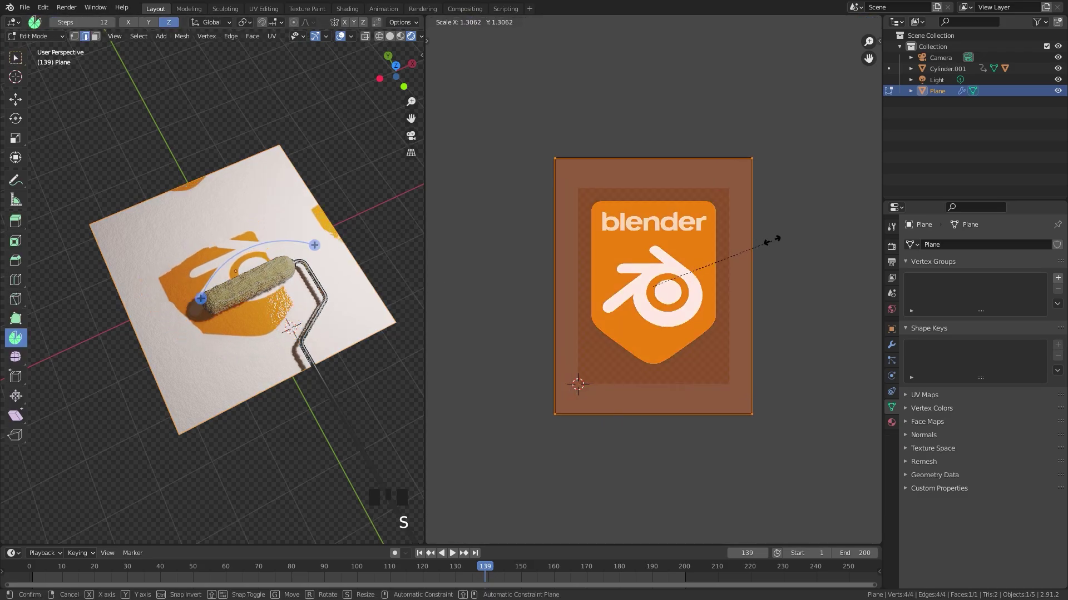
pyautogui.click(739, 254)
# Step: Preview the animation from frame 1, stop at frame 40, and undo the UV enlargement
pyautogui.click(420, 553)
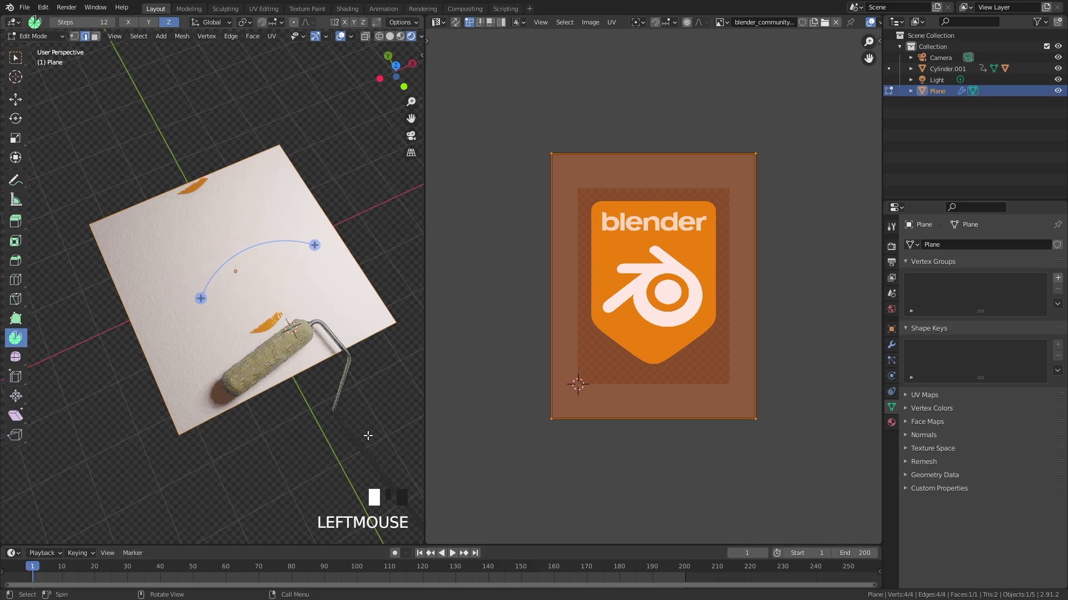
pyautogui.press('space')
pyautogui.press('space')
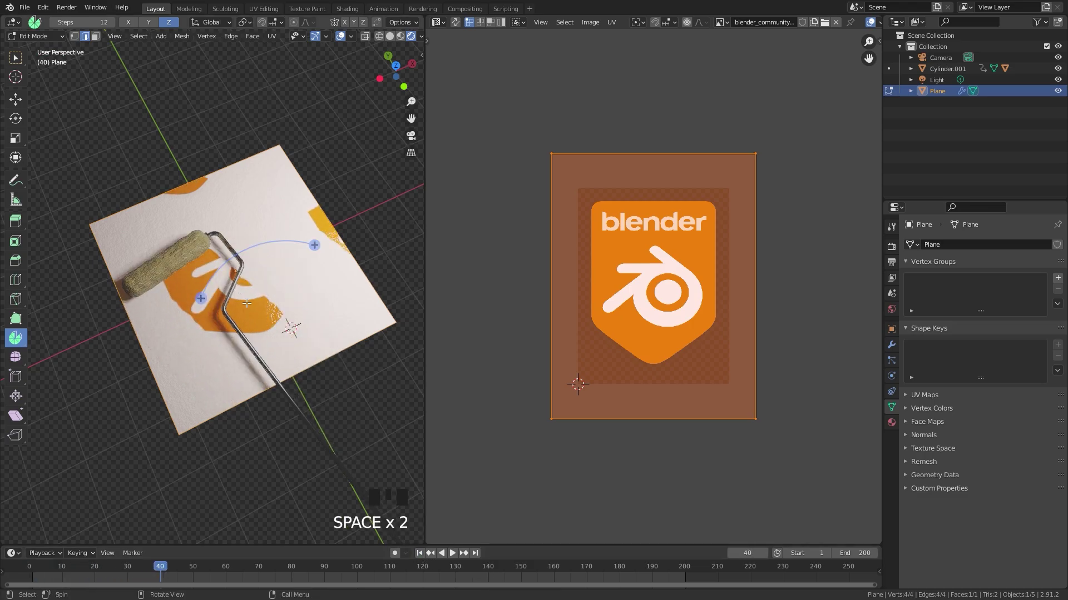
pyautogui.moveTo(246, 305); pyautogui.dragTo(283, 267, button='middle')
pyautogui.hotkey('ctrl', 'z')
pyautogui.scroll(3, 283, 267)
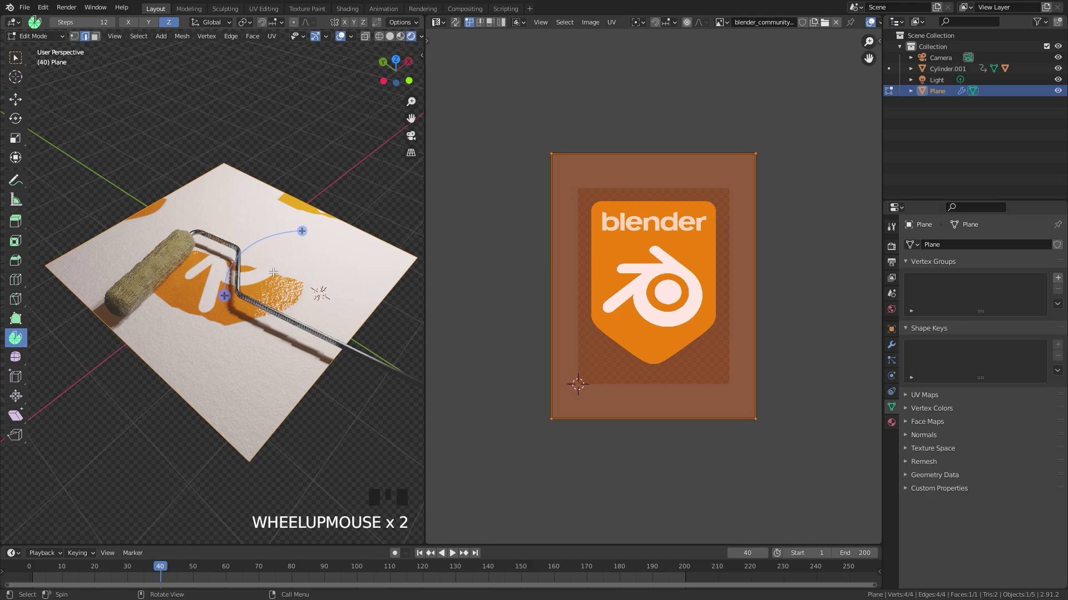
pyautogui.hotkey('ctrl', 'z')
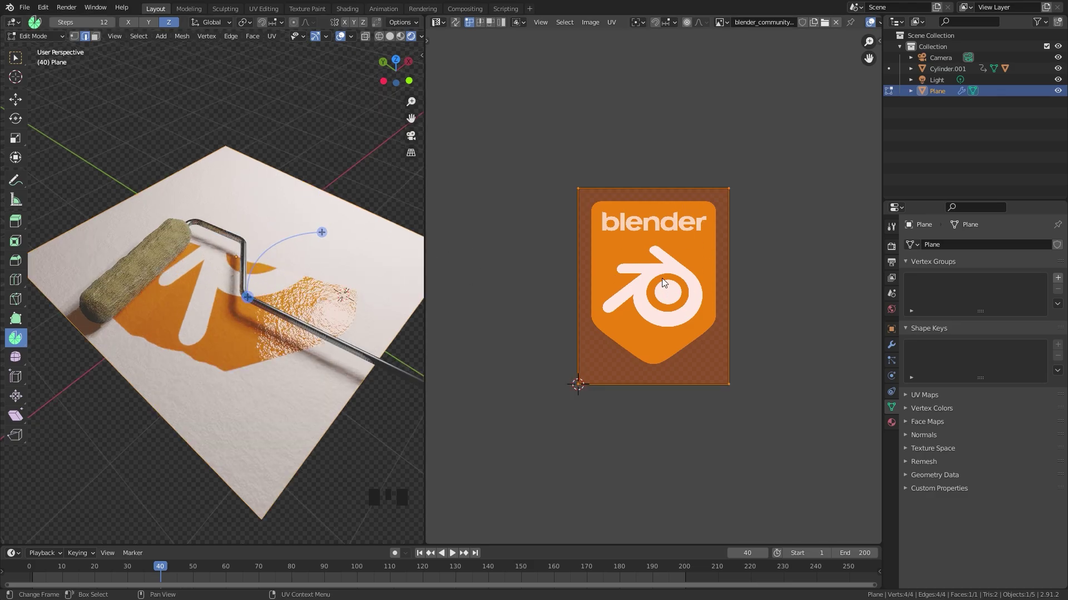
# Step: Back in Object Mode, add a second UV map named Logo to the plane
pyautogui.press('Tab')
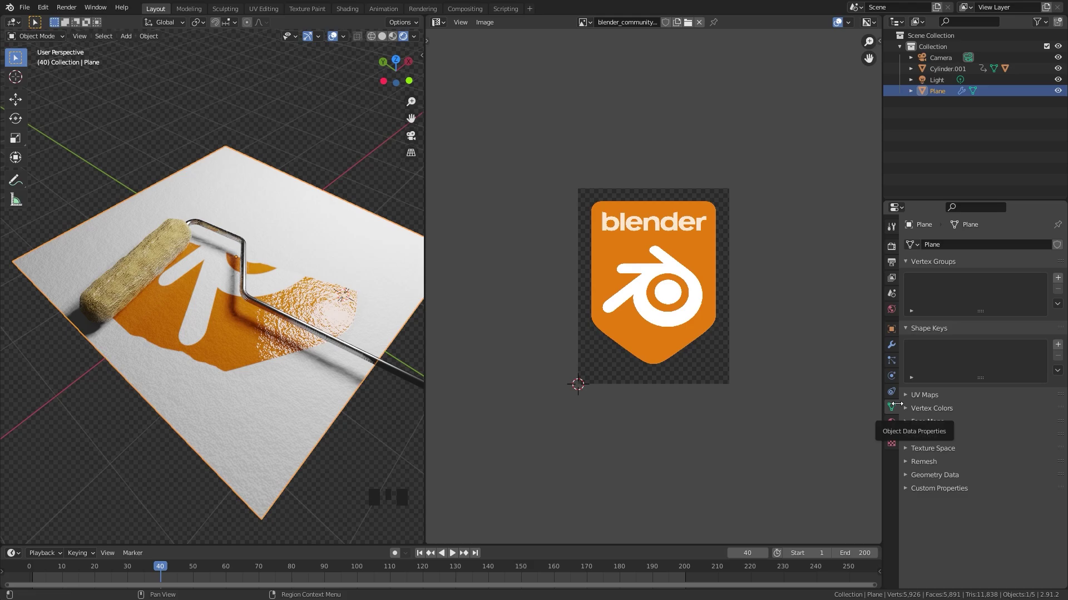
pyautogui.click(922, 395)
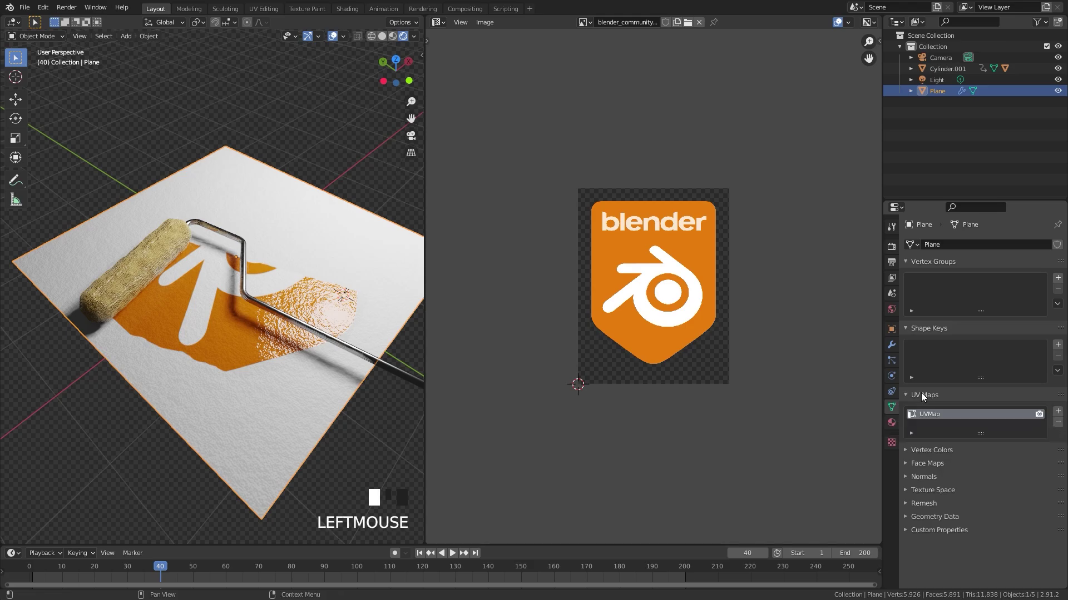
pyautogui.click(1057, 412)
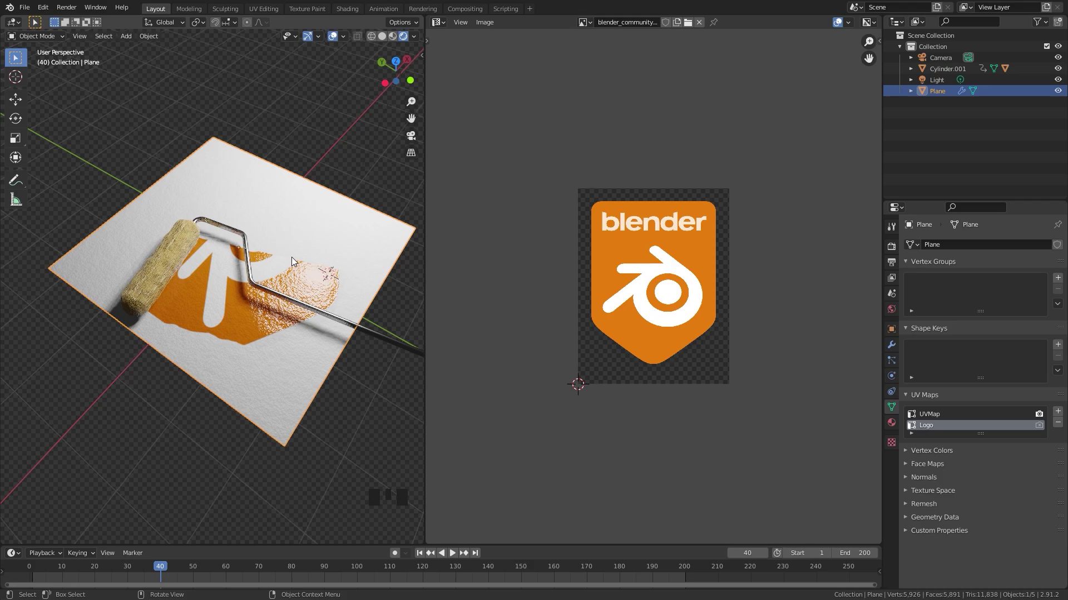
# Step: Unwrap the plane onto the Logo UV map and enlarge its UV square beyond the badge image
pyautogui.press('Tab')
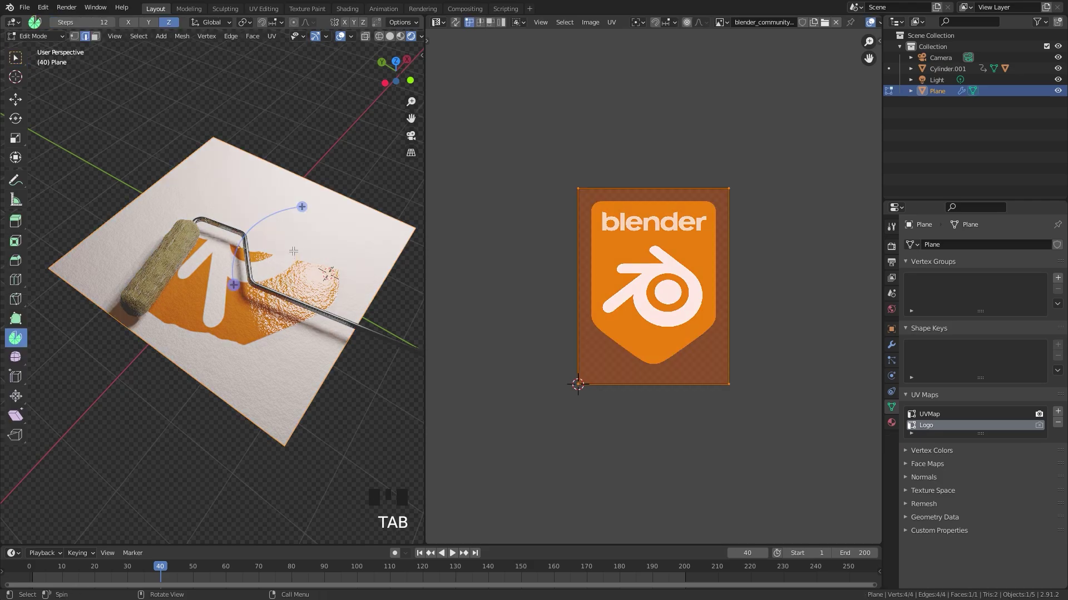
pyautogui.press('u')
pyautogui.click(248, 254)
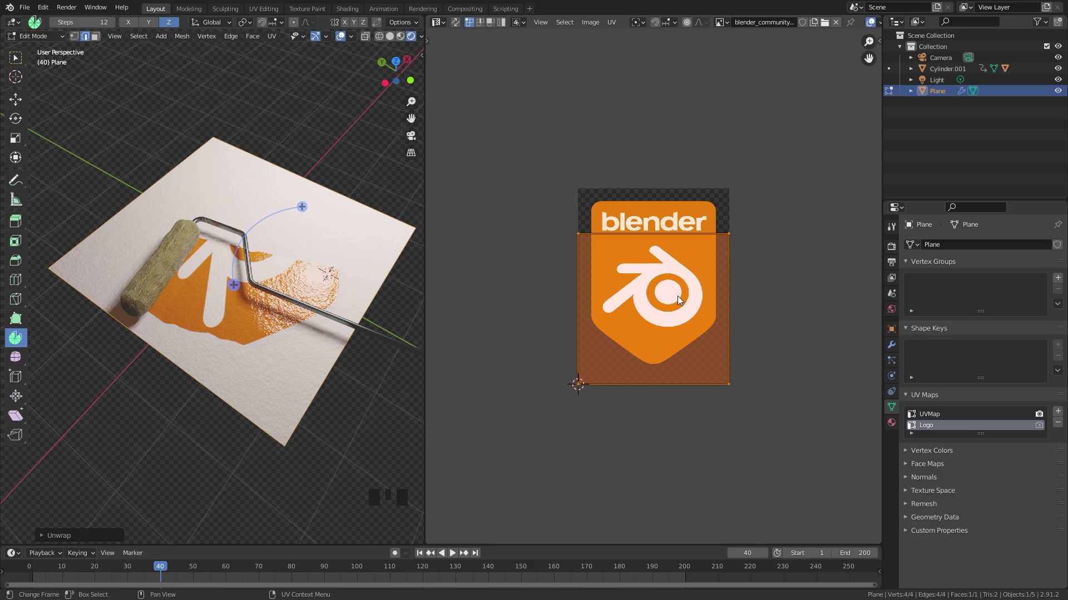
pyautogui.press('s')
pyautogui.press('g')
pyautogui.press('s')
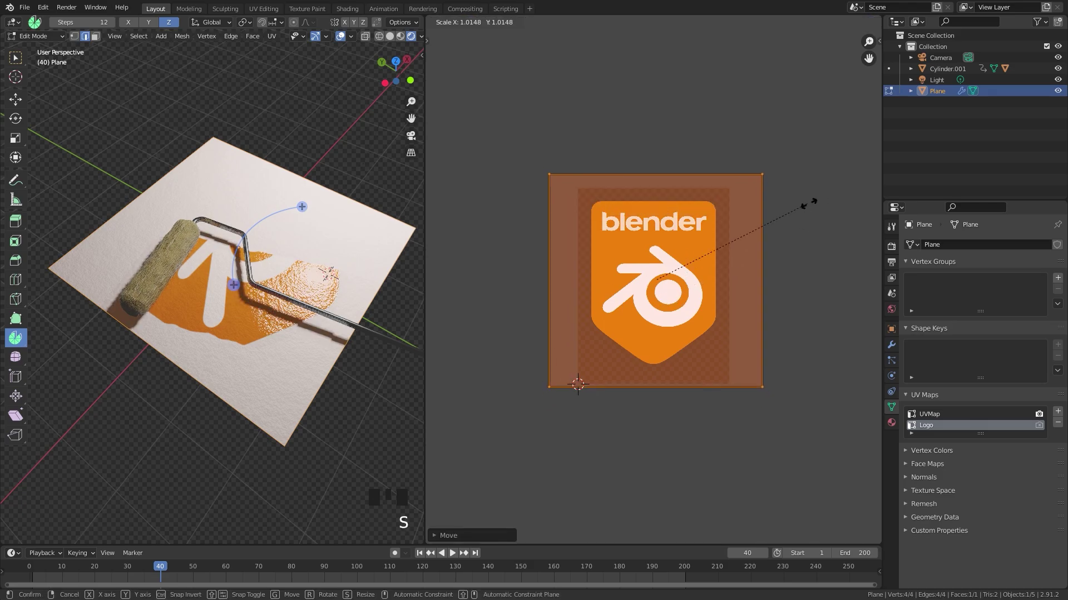
pyautogui.press('g')
pyautogui.click(838, 213)
pyautogui.press('Tab')
pyautogui.scroll(2, 234, 294)
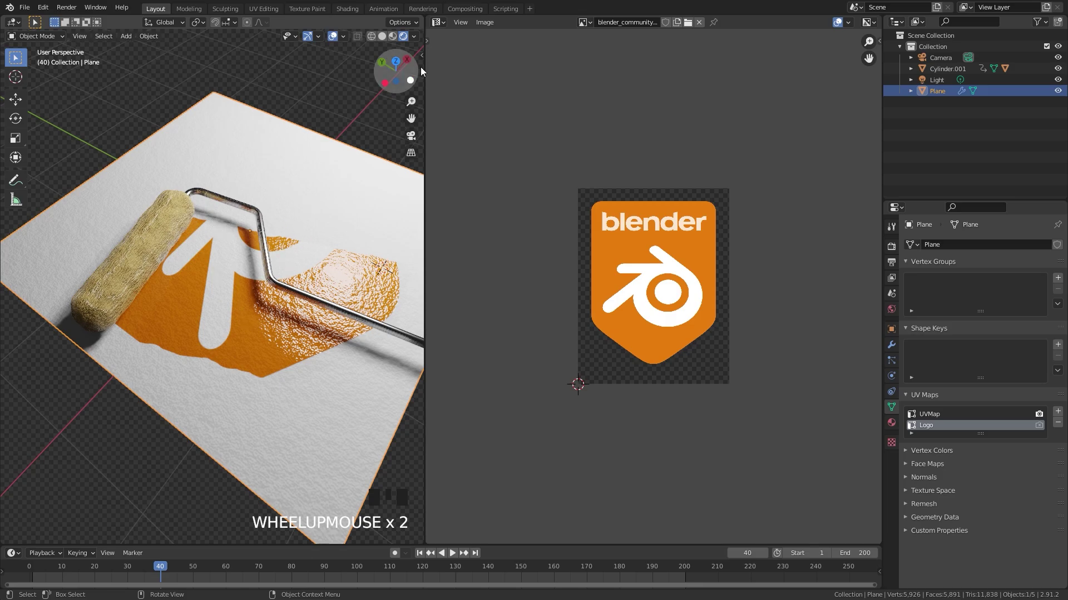
# Step: Turn the image area back into the Shader Editor, showing the badge image nodes
pyautogui.click(438, 22)
pyautogui.click(460, 22)
pyautogui.click(439, 22)
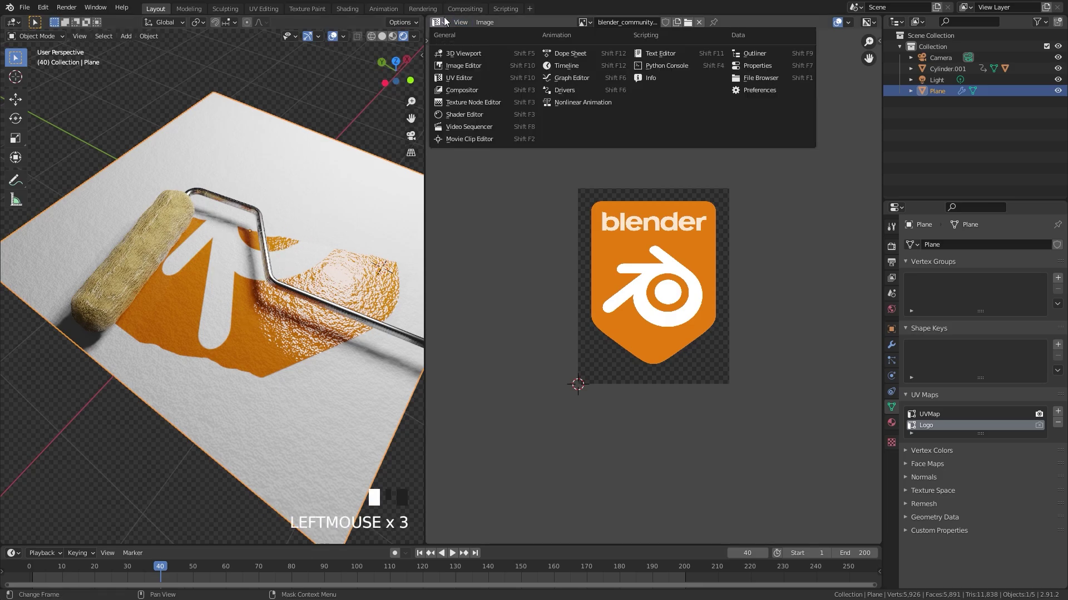
pyautogui.click(436, 23)
pyautogui.click(459, 114)
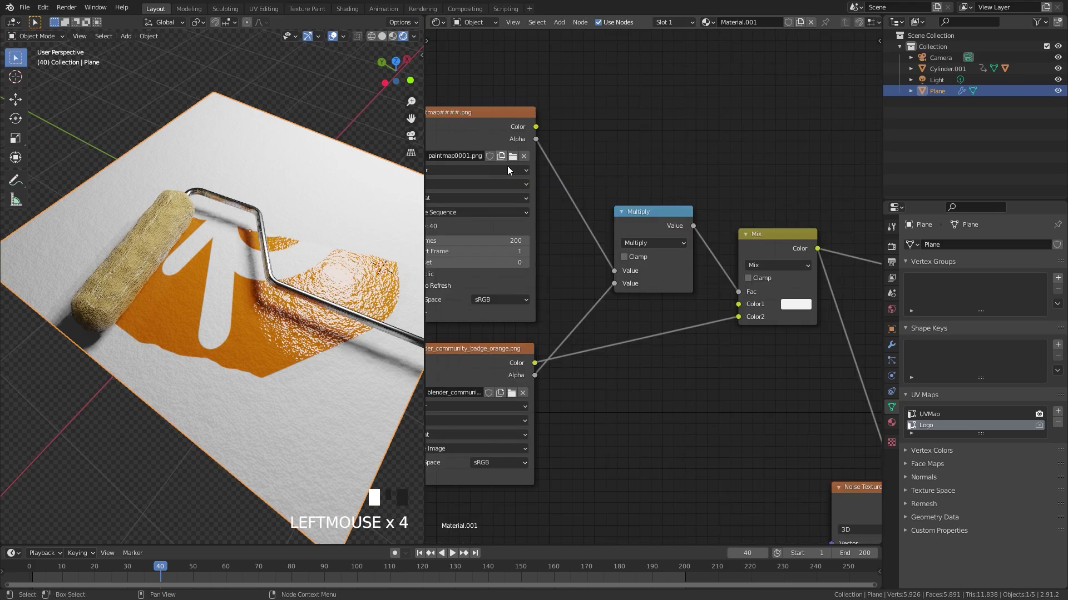
pyautogui.scroll(-3, 501, 360)
pyautogui.moveTo(502, 360); pyautogui.dragTo(633, 328, button='middle')
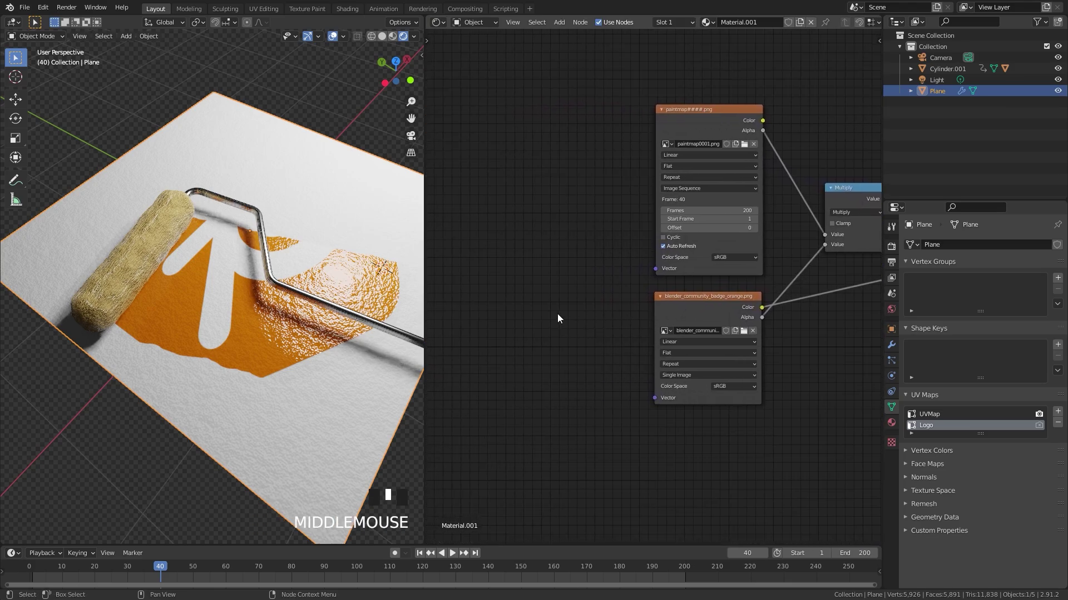
# Step: Add a UV Map node and set it to the Logo UV map
pyautogui.hotkey('shift', 'a')
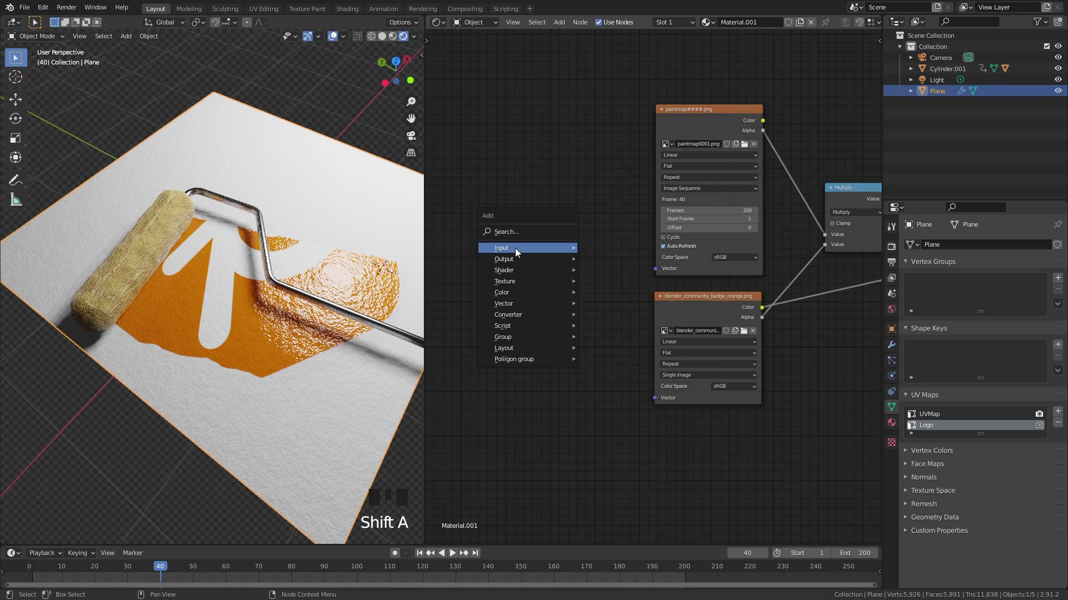
pyautogui.moveTo(510, 248)
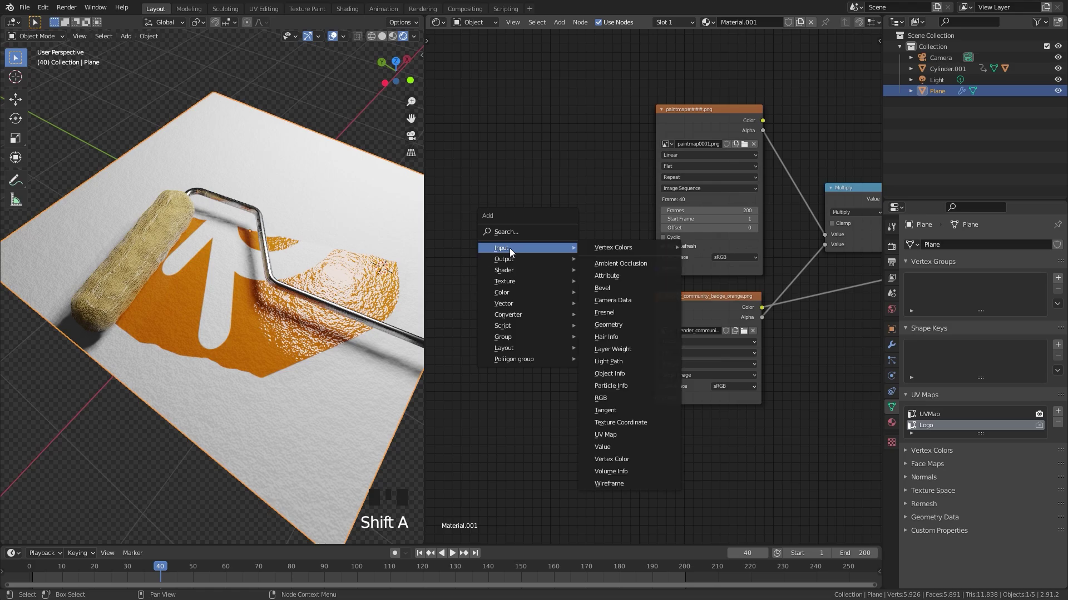
pyautogui.click(610, 436)
pyautogui.click(522, 324)
pyautogui.scroll(3, 523, 323)
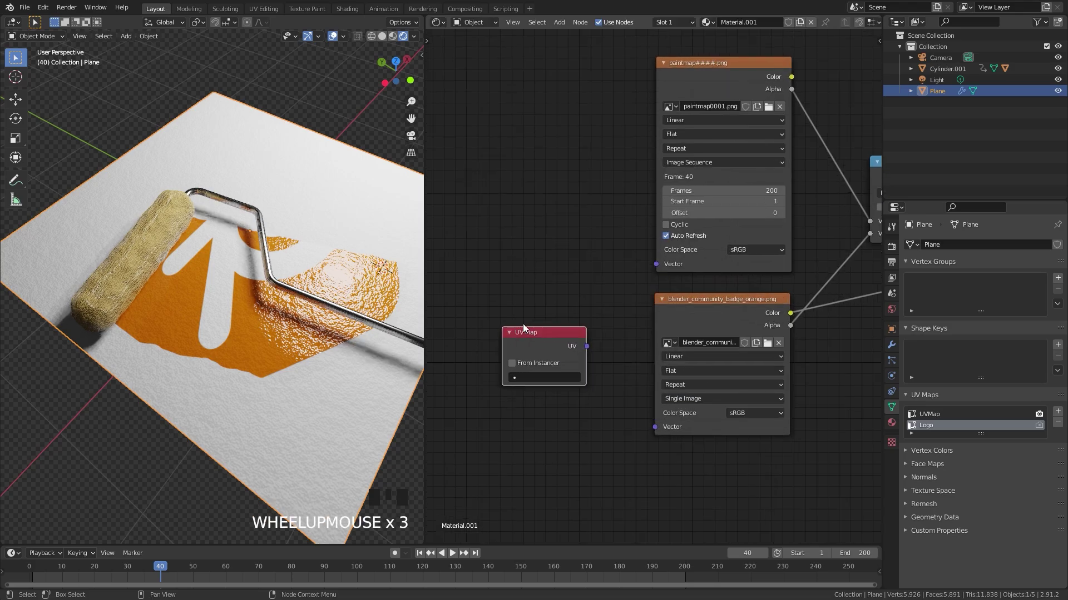
pyautogui.click(533, 378)
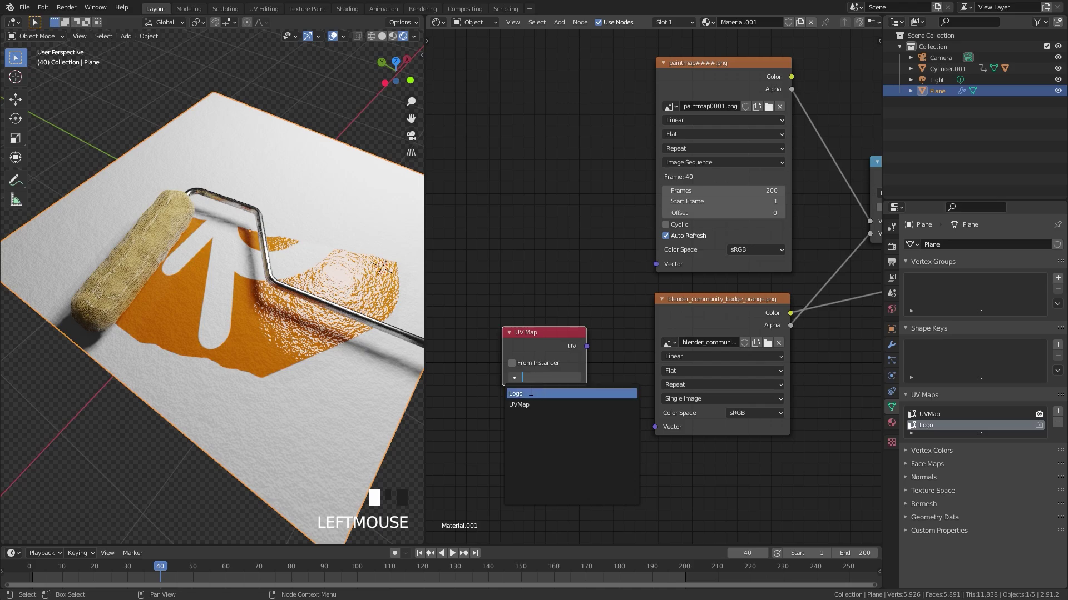
pyautogui.click(531, 393)
# Step: Connect the UV Map node's UV output to the badge Image Texture's Vector input
pyautogui.moveTo(587, 346); pyautogui.dragTo(629, 257)
pyautogui.moveTo(658, 429); pyautogui.dragTo(656, 427)
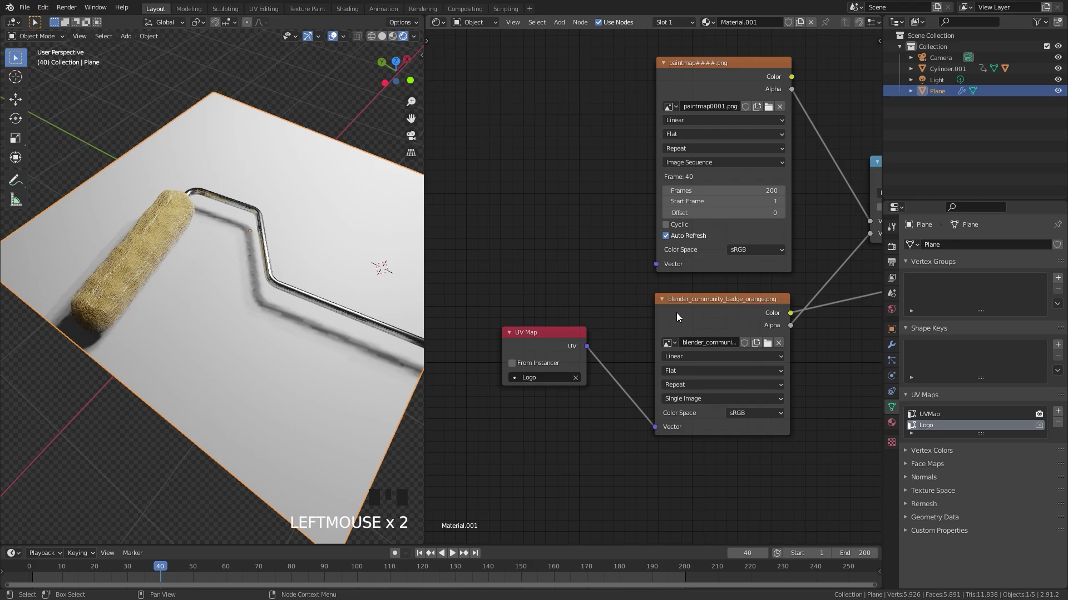
pyautogui.moveTo(356, 223); pyautogui.dragTo(374, 208, button='middle')
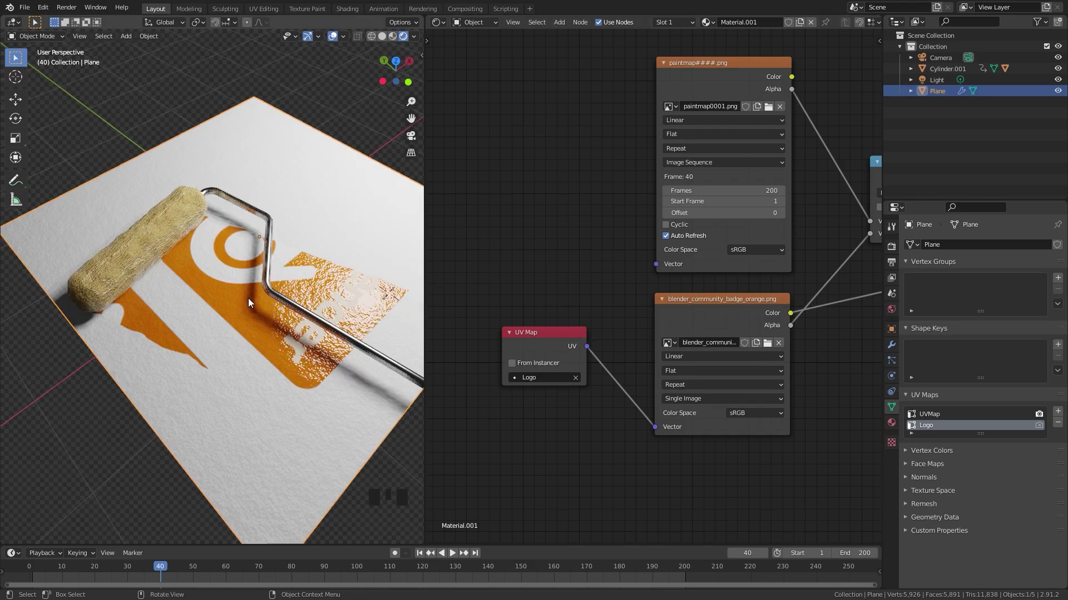
pyautogui.moveTo(248, 298); pyautogui.dragTo(204, 270, button='middle')
pyautogui.scroll(2, 287, 262)
pyautogui.scroll(2, 176, 268)
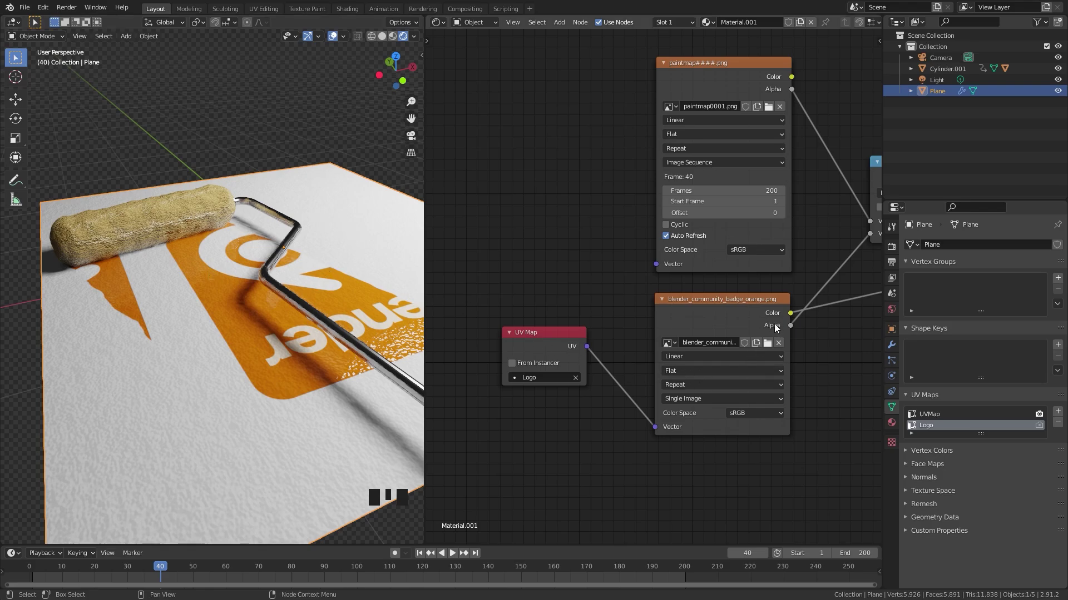
# Step: Change the badge Image Texture's extension from Repeat to Clip
pyautogui.moveTo(775, 327); pyautogui.dragTo(658, 255, button='middle')
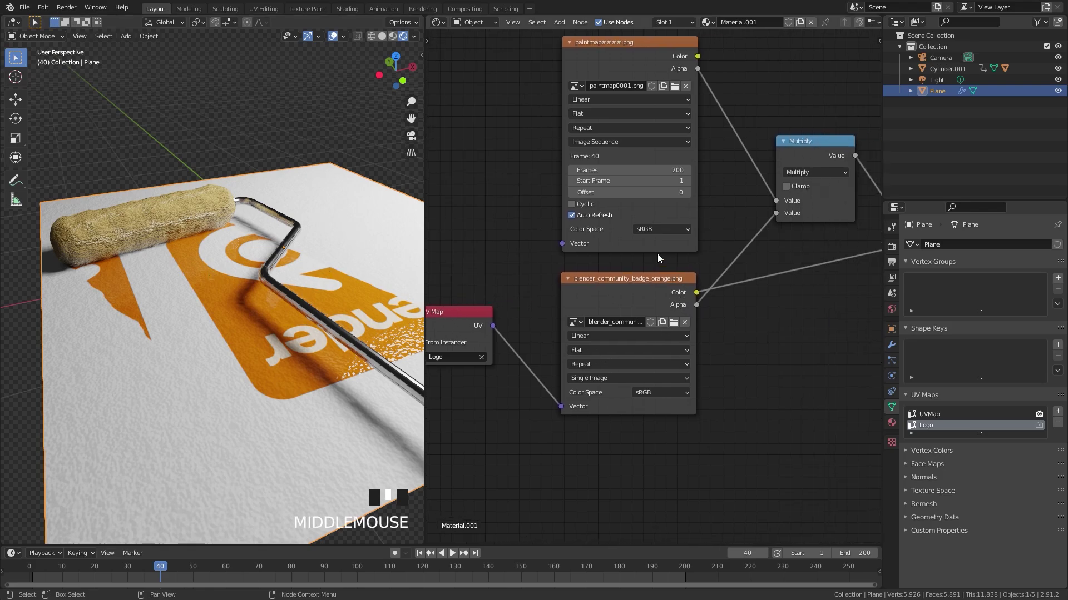
pyautogui.click(595, 362)
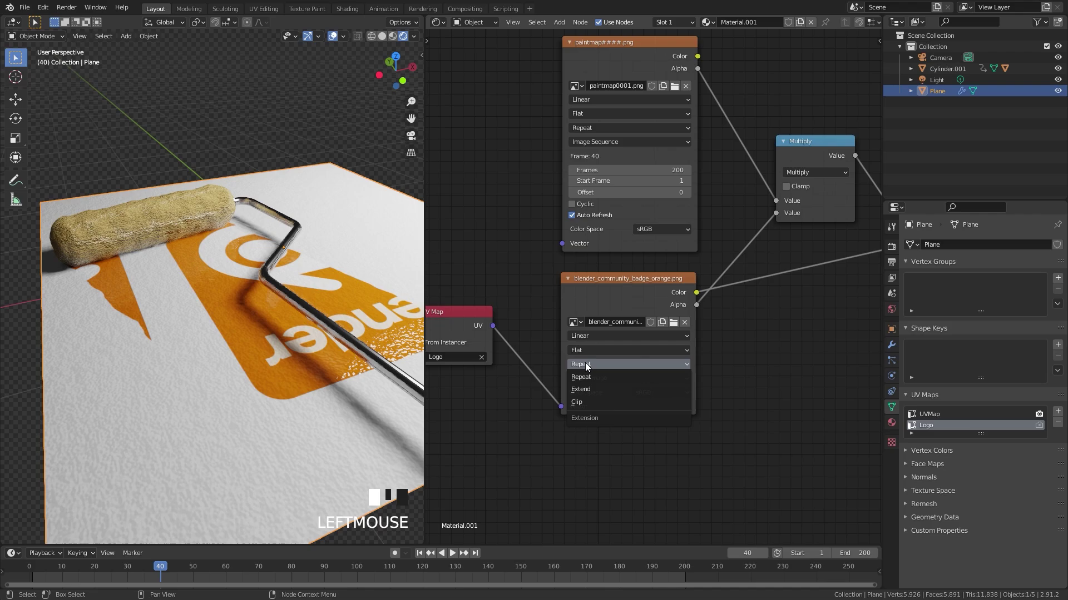
pyautogui.click(577, 405)
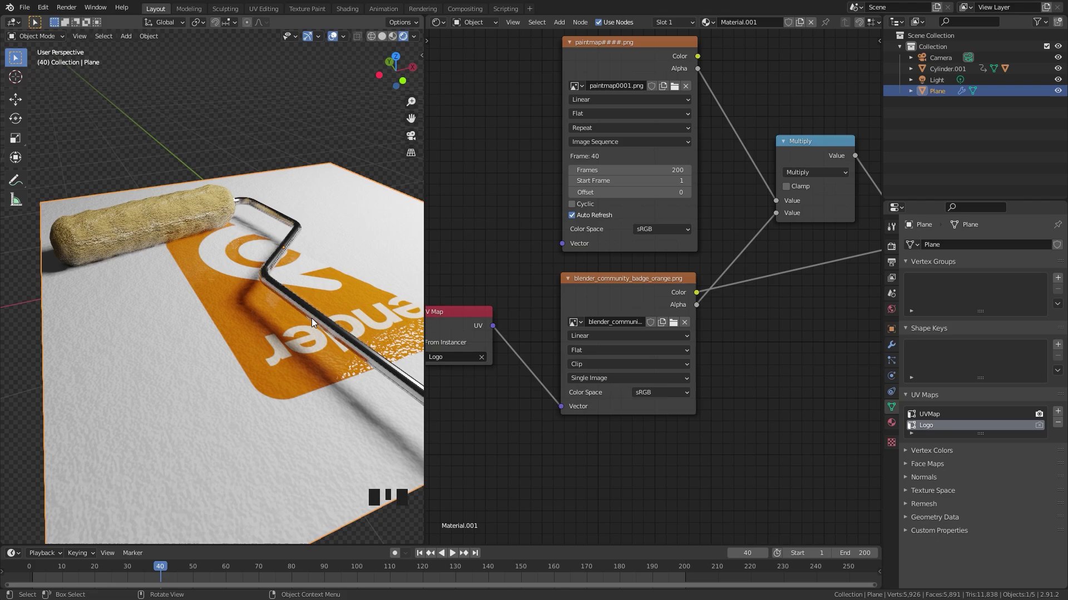
# Step: In an Image Editor, rotate, enlarge and reposition the Logo UV face around the badge
pyautogui.click(438, 22)
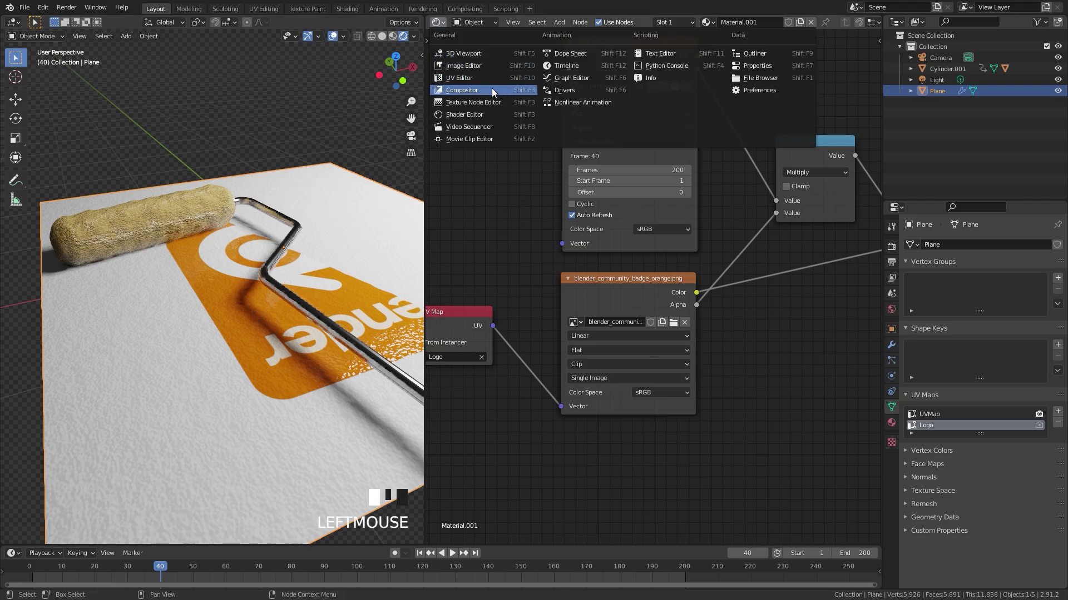
pyautogui.click(451, 79)
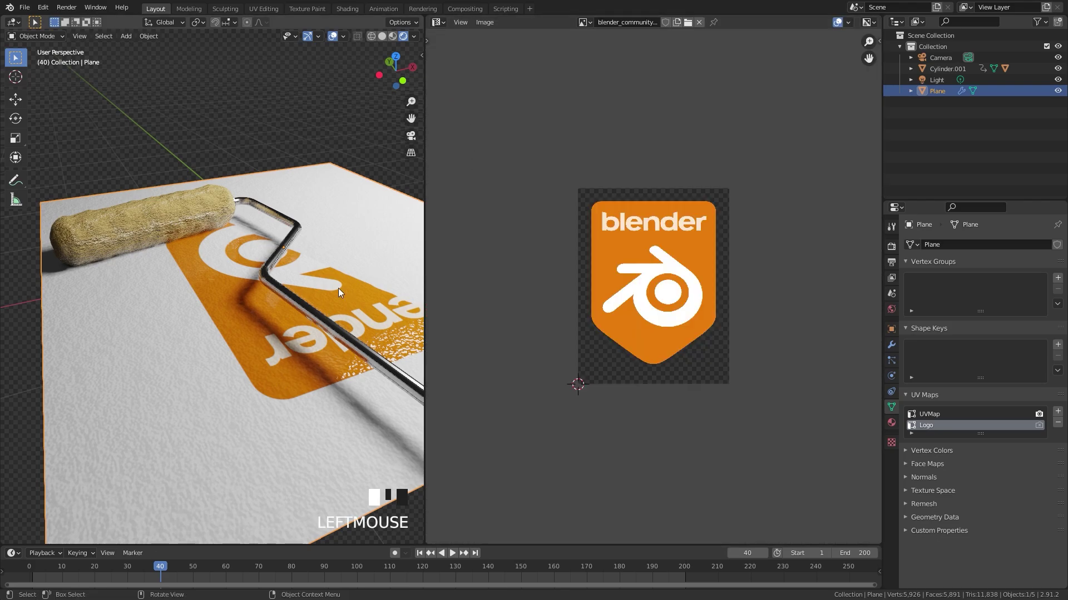
pyautogui.press('Tab')
pyautogui.press('r')
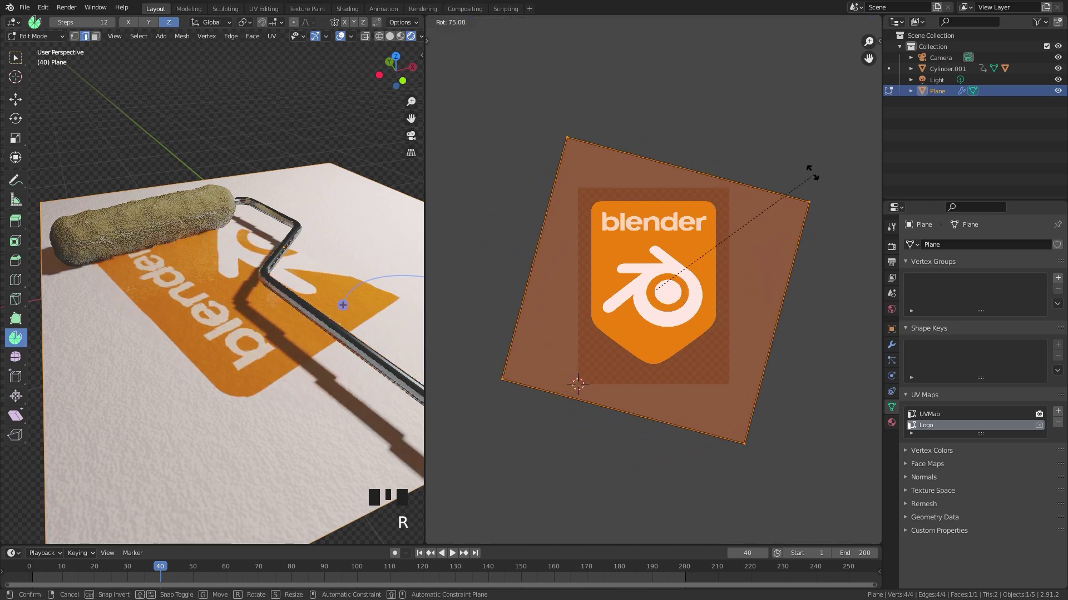
pyautogui.click(528, 189)
pyautogui.press('s')
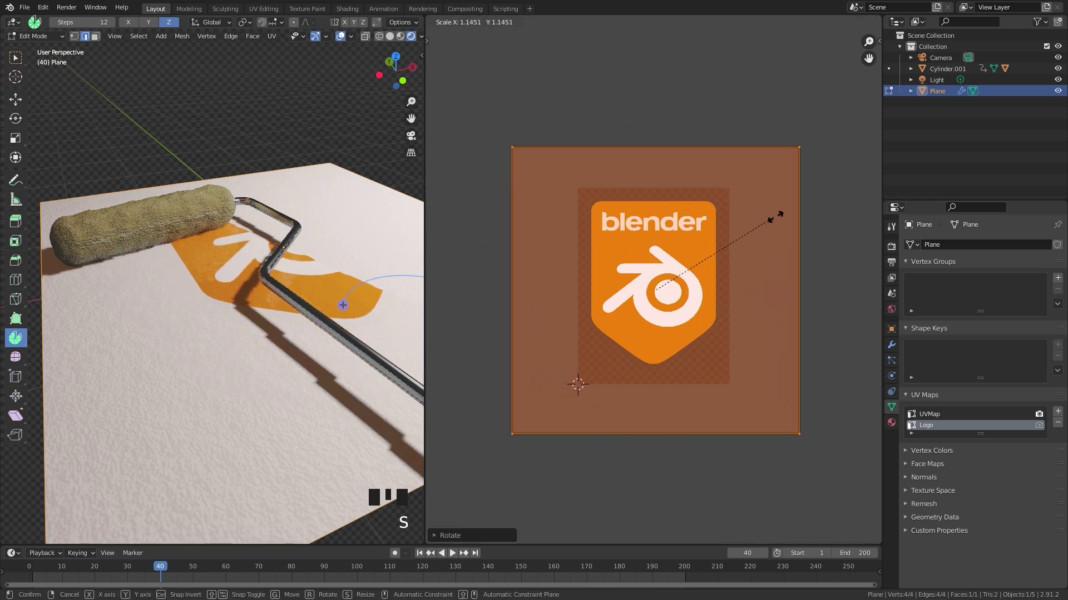
pyautogui.click(748, 235)
pyautogui.press('g')
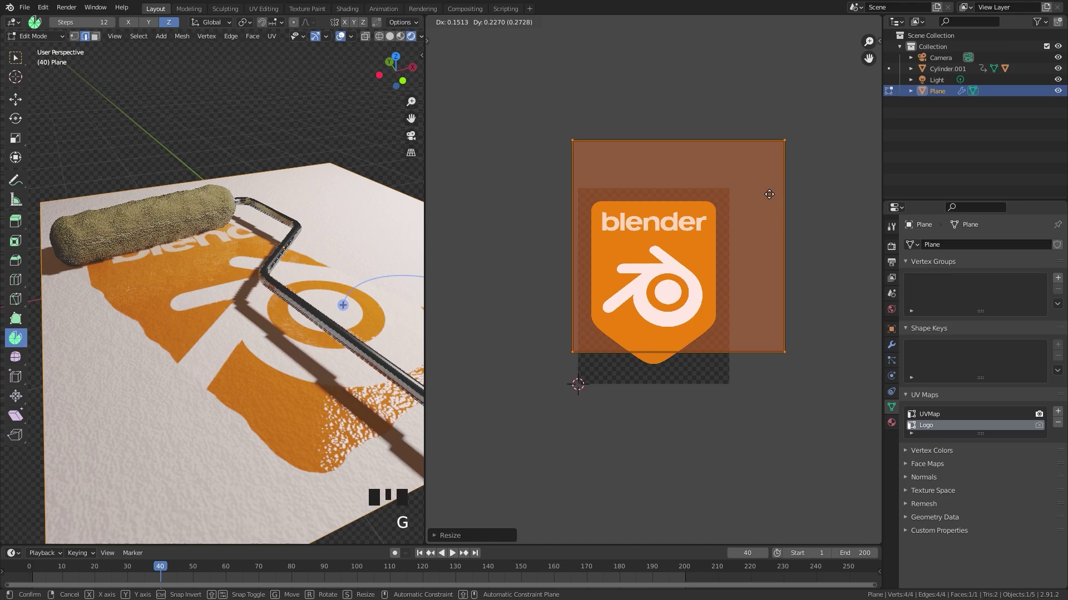
pyautogui.rightClick(763, 224)
pyautogui.press('s')
pyautogui.click(832, 217)
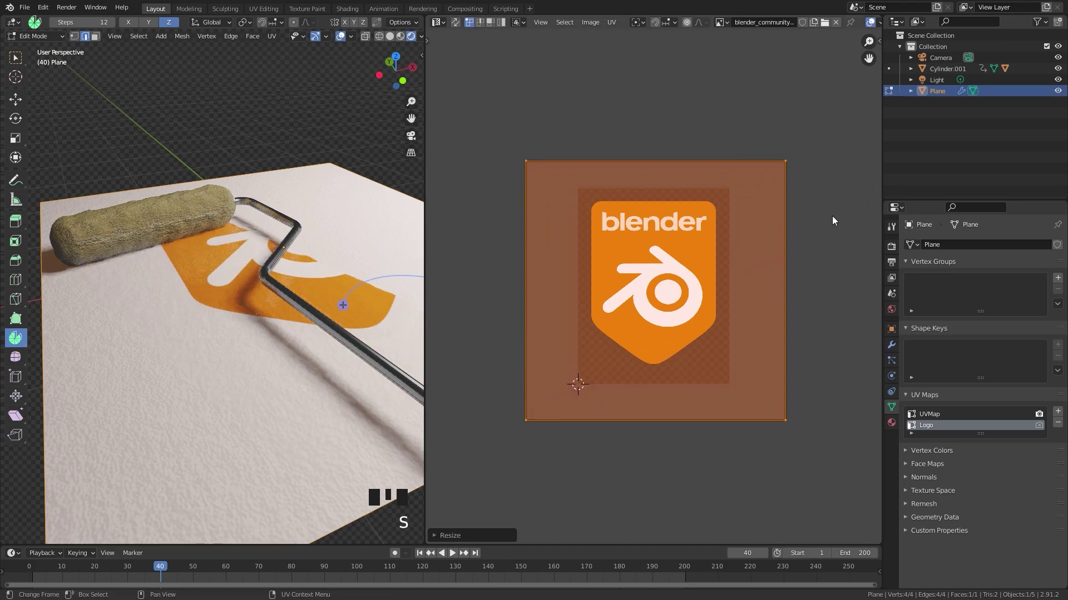
pyautogui.press('g')
pyautogui.click(828, 218)
# Step: Play the animation to watch the roller paint a single, smaller logo
pyautogui.moveTo(287, 306); pyautogui.dragTo(329, 328, button='middle')
pyautogui.scroll(2, 329, 328)
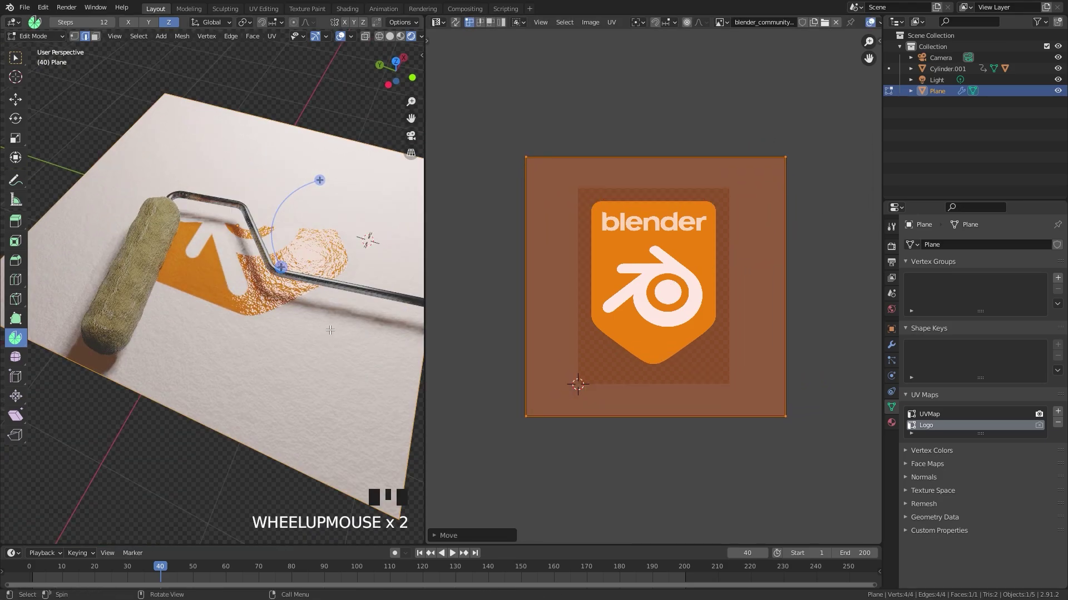
pyautogui.press('Tab')
pyautogui.press('Tab')
pyautogui.press('space')
pyautogui.scroll(2, 289, 235)
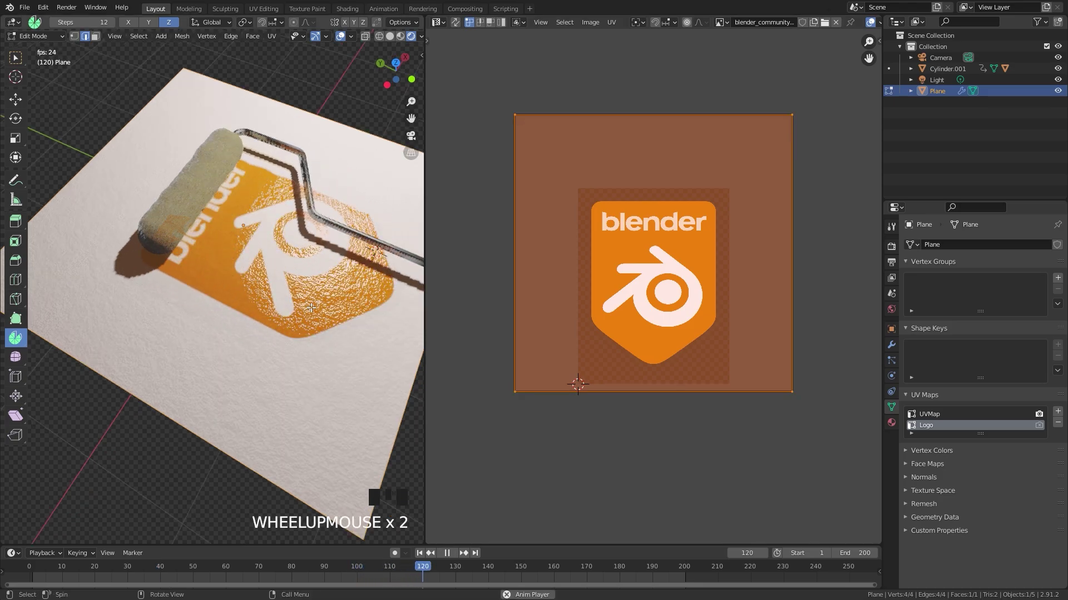
pyautogui.moveTo(289, 236); pyautogui.dragTo(312, 266, button='middle')
pyautogui.press('space')
pyautogui.press('space')
pyautogui.scroll(-2, 251, 231)
pyautogui.press('space')
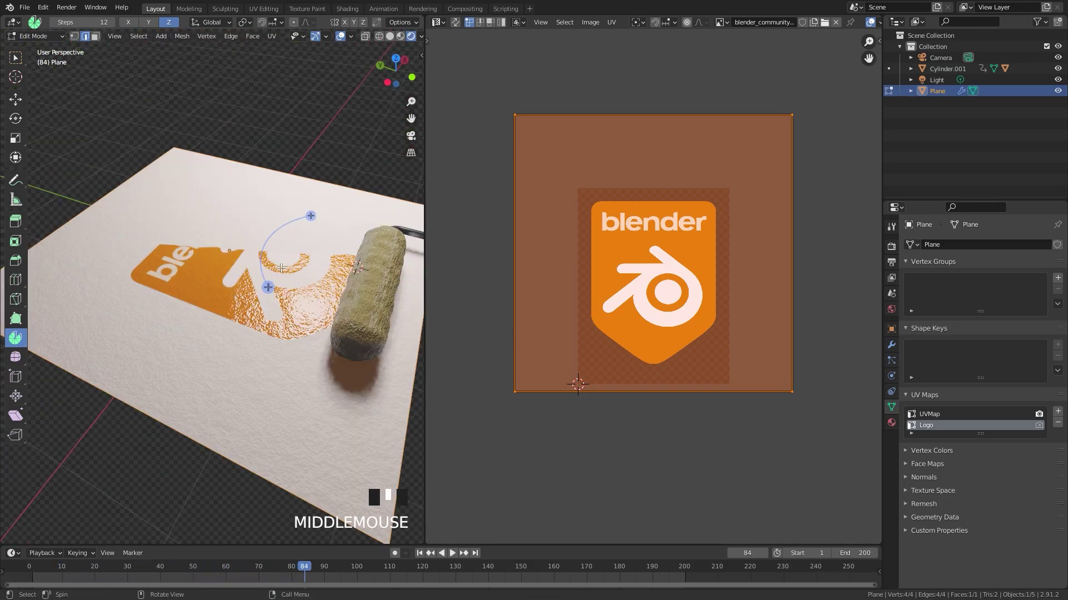
# Step: Leave Edit Mode, select the roller cylinder, and show its material in the Shader Editor
pyautogui.press('Tab')
pyautogui.click(380, 271)
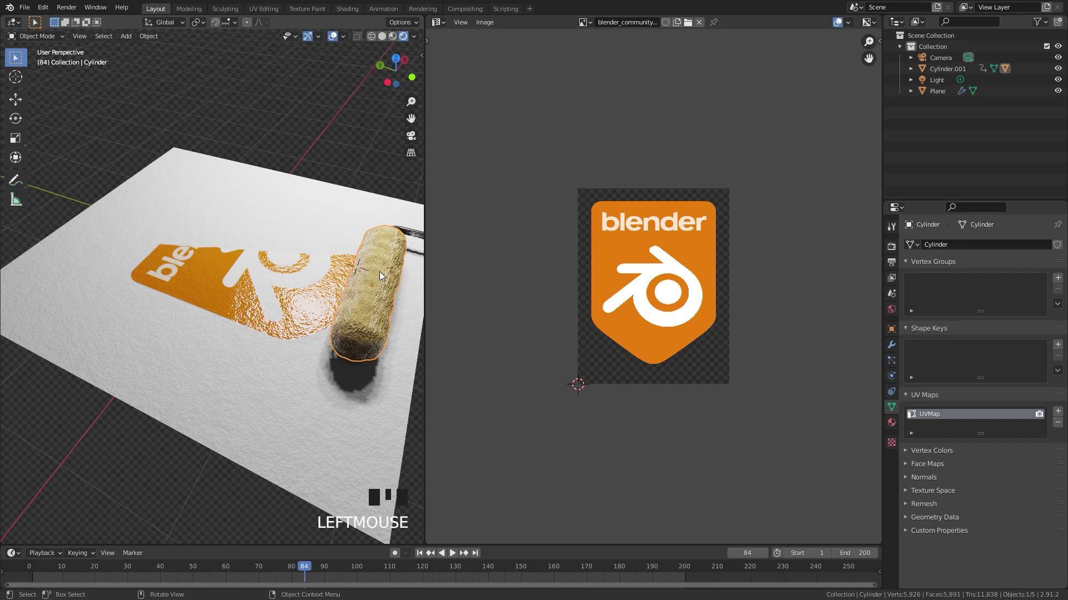
pyautogui.click(442, 23)
pyautogui.click(448, 114)
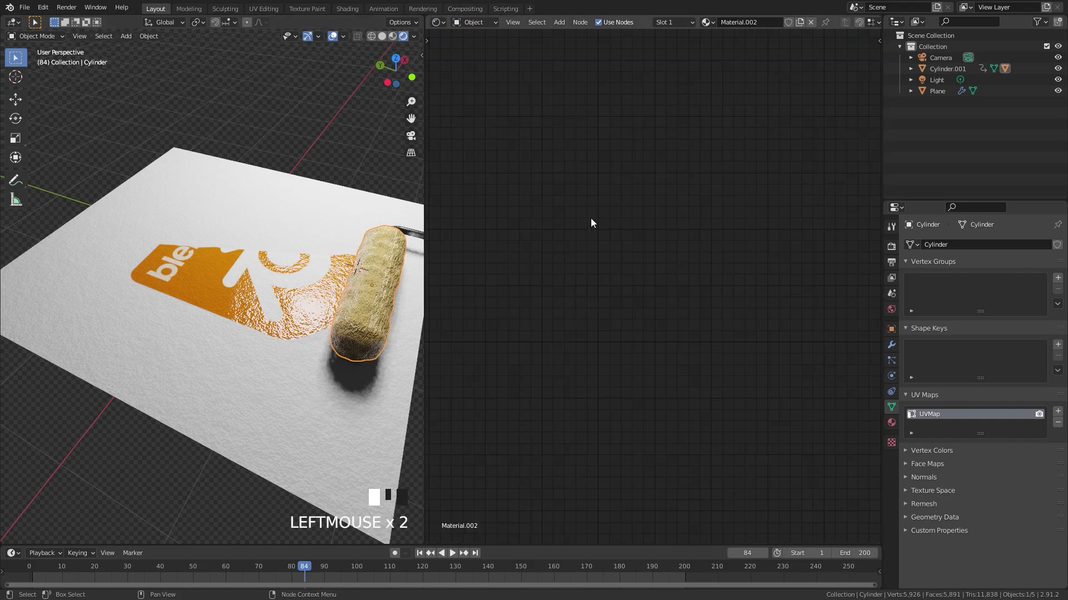
pyautogui.moveTo(591, 218); pyautogui.dragTo(795, 292, button='middle')
pyautogui.scroll(14, 695, 300)
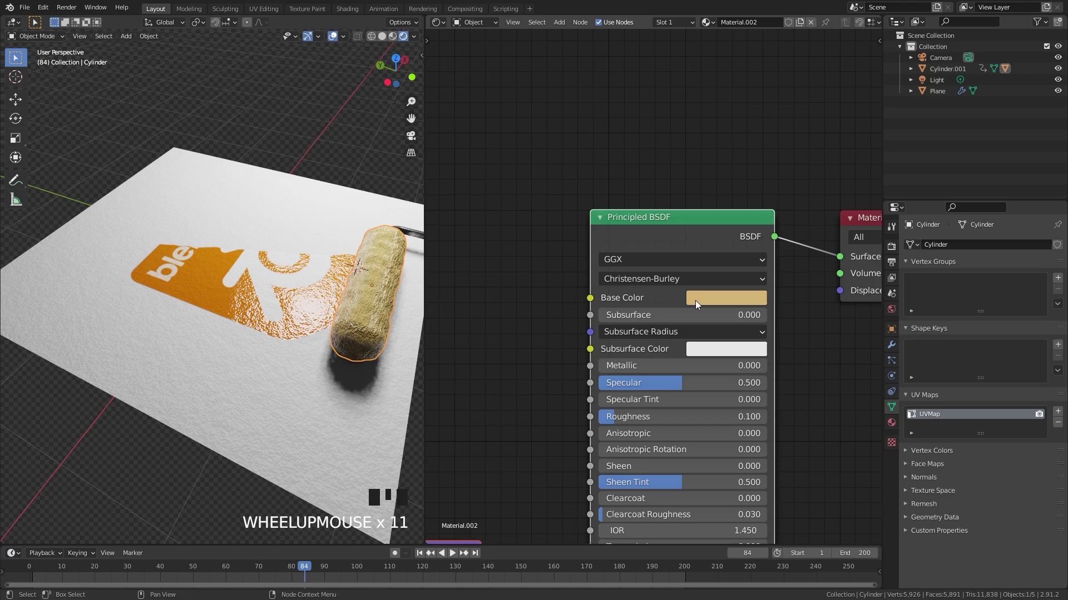
# Step: Set the roller's Principled BSDF Base Color to orange and play the animation
pyautogui.click(720, 300)
pyautogui.moveTo(757, 146); pyautogui.dragTo(750, 146)
pyautogui.moveTo(211, 366); pyautogui.dragTo(242, 366, button='middle')
pyautogui.press('space')
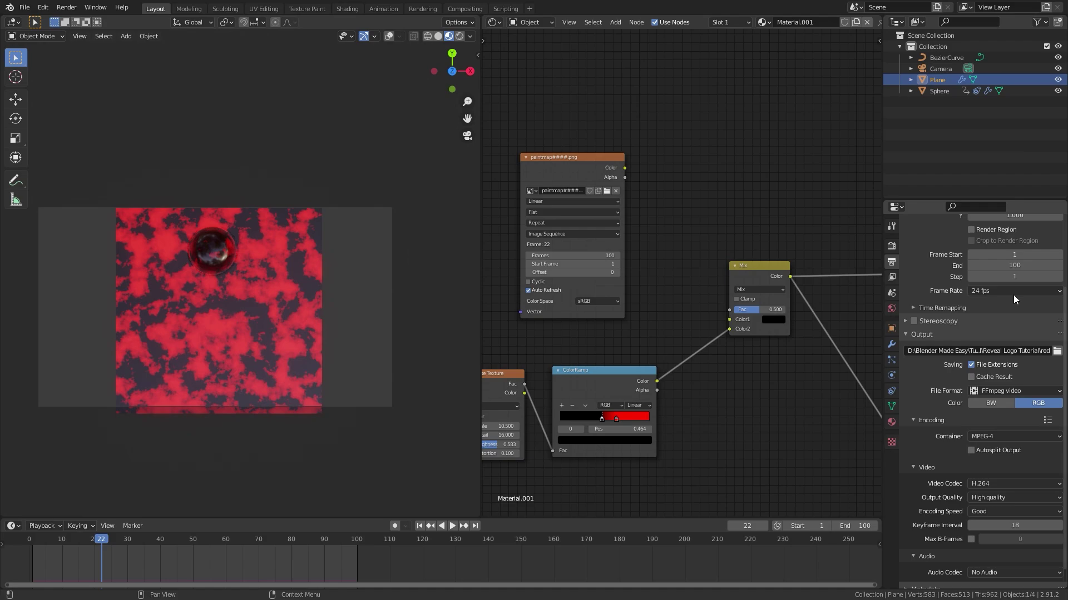
# Step: Link the paintmap image's Alpha to the Mix node's Fac and replay from frame 1
pyautogui.moveTo(620, 184); pyautogui.dragTo(594, 182)
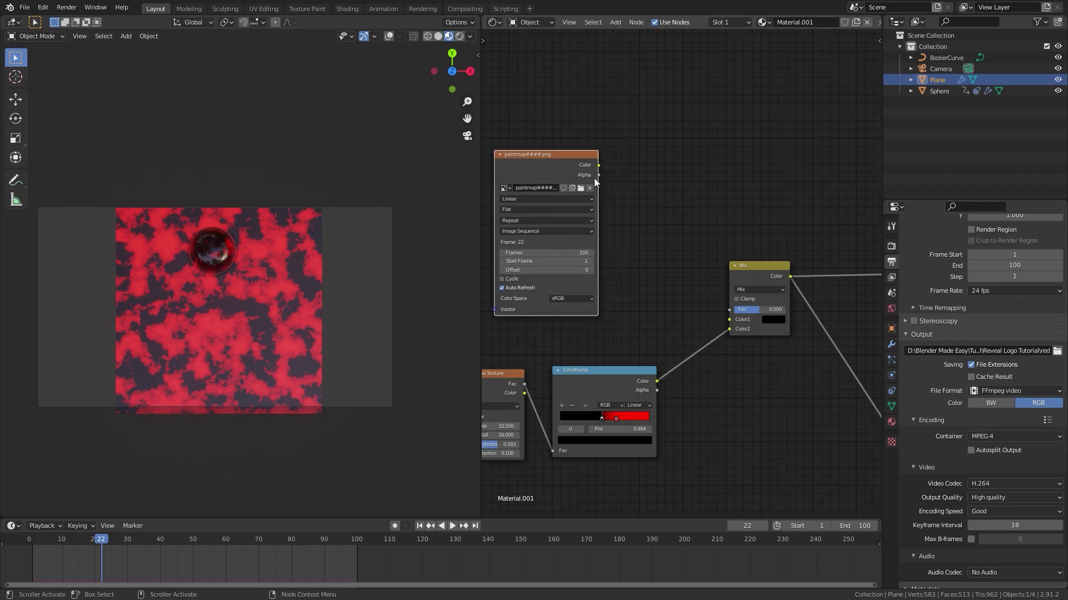
pyautogui.moveTo(727, 311); pyautogui.dragTo(729, 310)
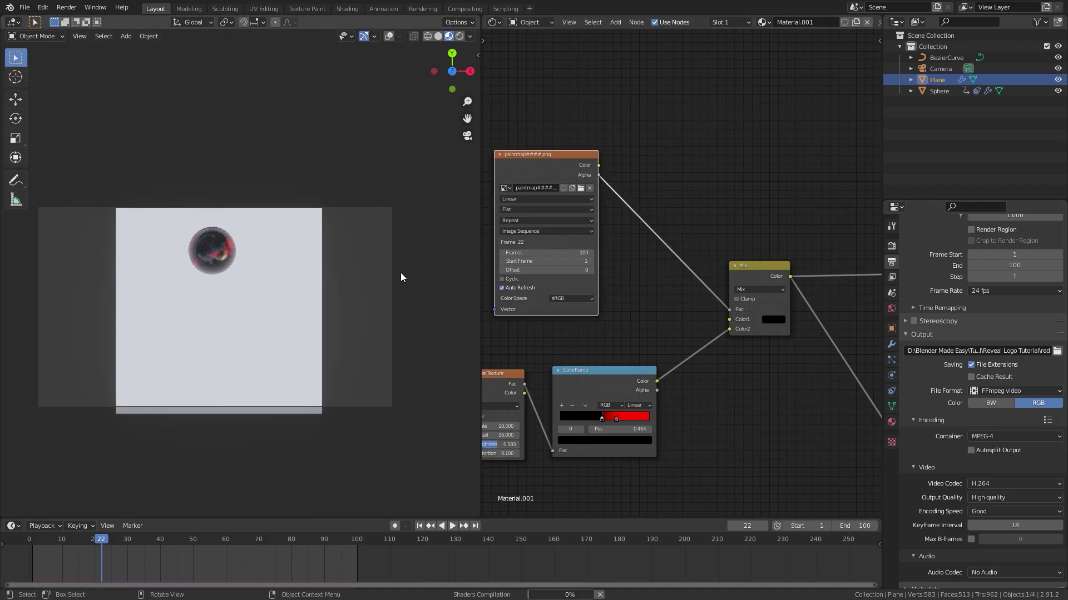
pyautogui.scroll(2, 282, 295)
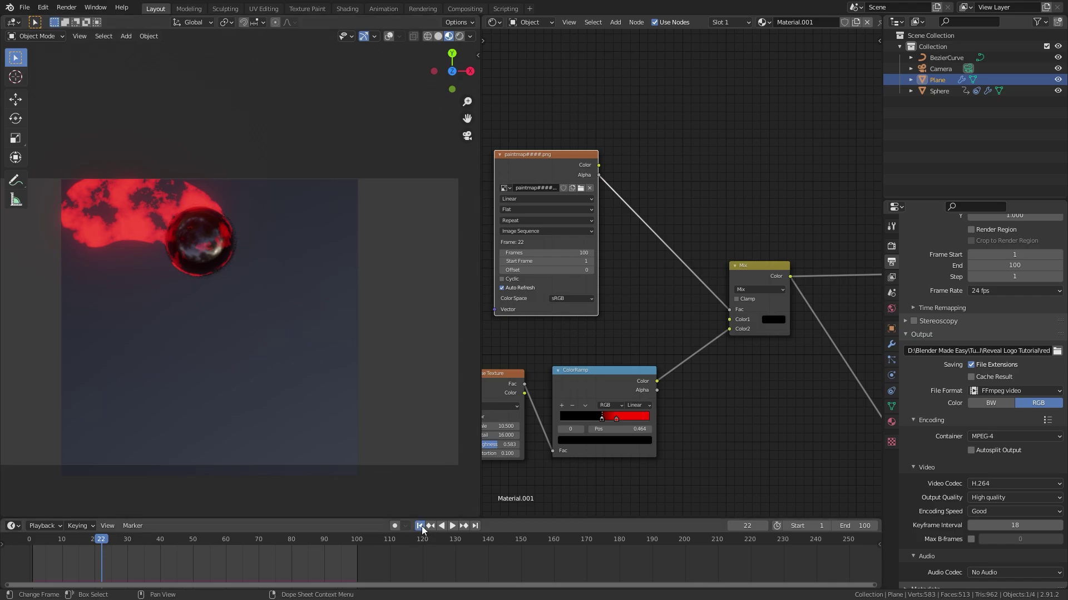
pyautogui.click(421, 526)
pyautogui.press('space')
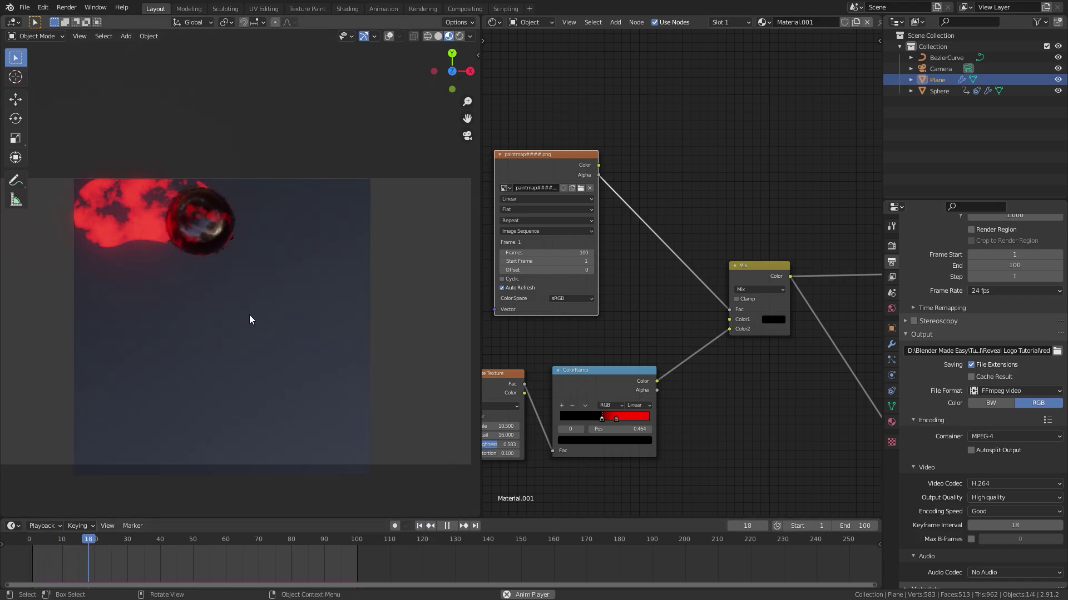